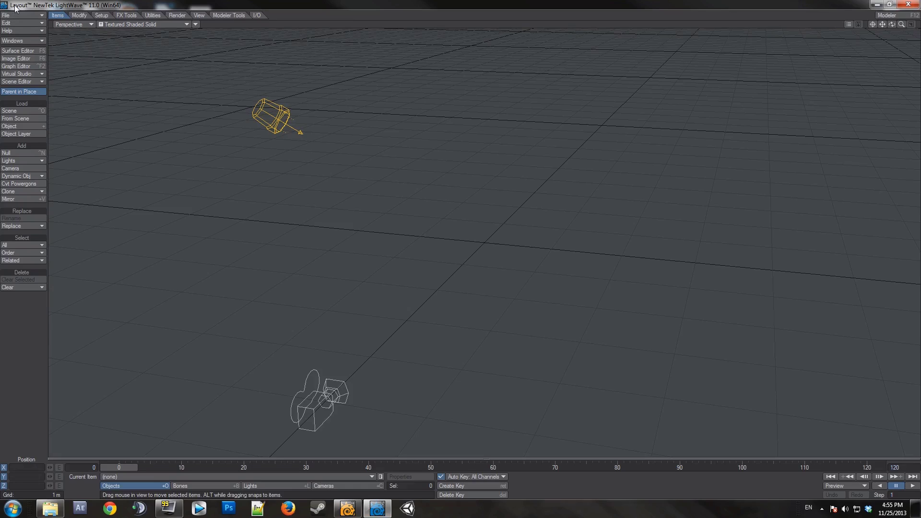
# Load the object ArmTest.lwo into the scene
pyautogui.click(21, 14)
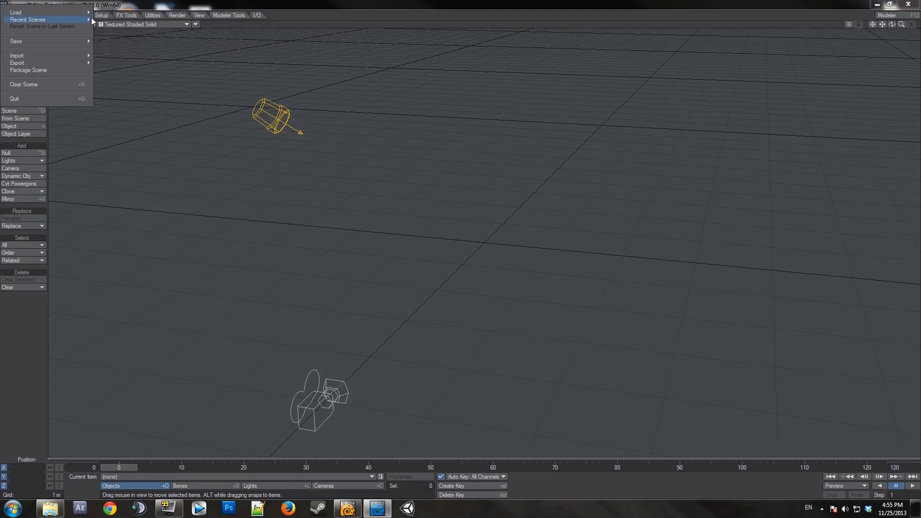
pyautogui.moveTo(82, 13)
pyautogui.click(117, 41)
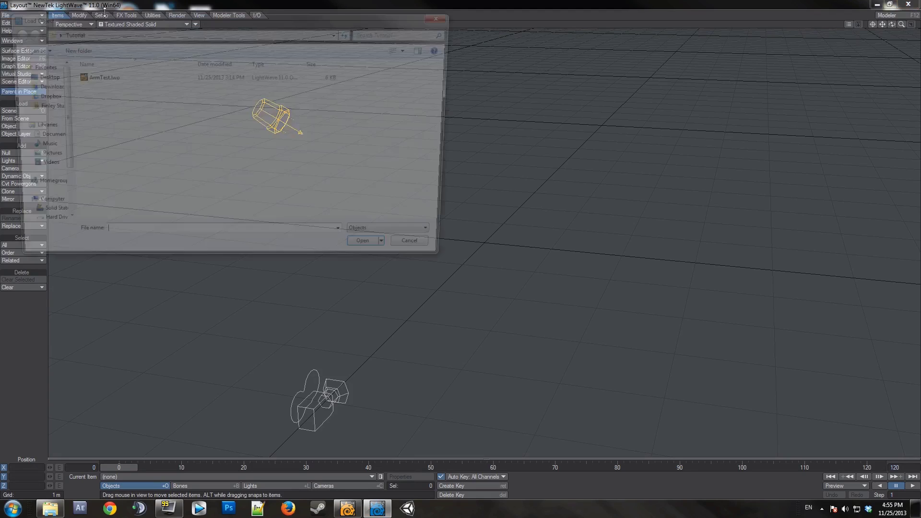
pyautogui.click(111, 78)
pyautogui.click(375, 255)
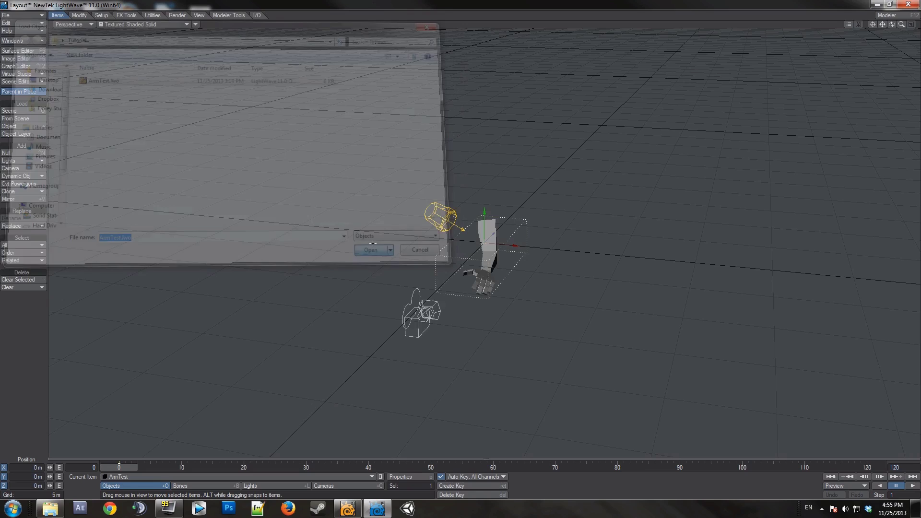
# Add a bone named Shoulder to the ArmTest object
pyautogui.moveTo(902, 24); pyautogui.dragTo(228, 4)
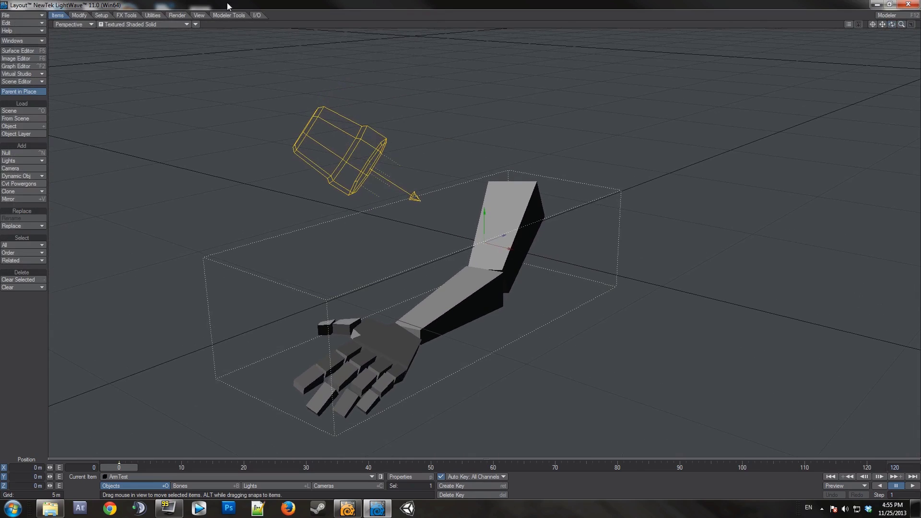
pyautogui.click(102, 15)
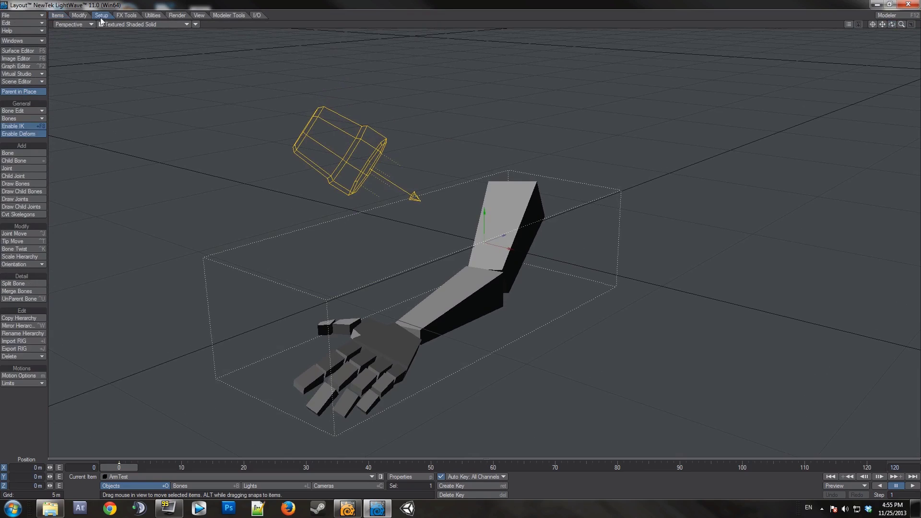
pyautogui.click(9, 154)
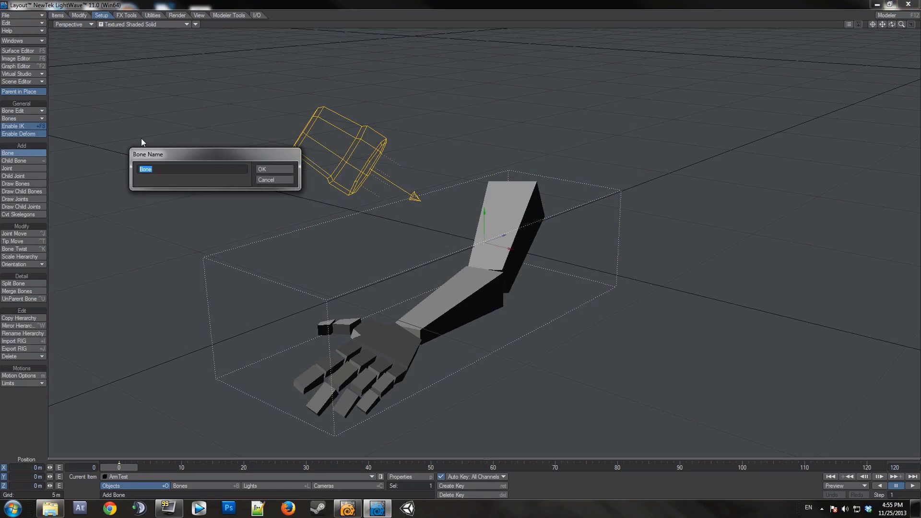
pyautogui.write('Shoulder')
pyautogui.press('Return')
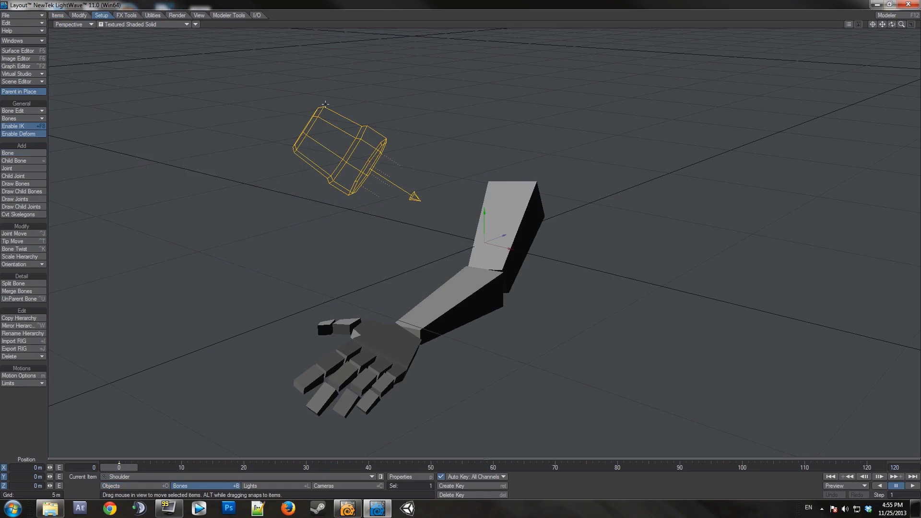
# Turn on Bone X-Ray in the perspective view so bones show through the arm mesh
pyautogui.moveTo(892, 25); pyautogui.dragTo(894, 34)
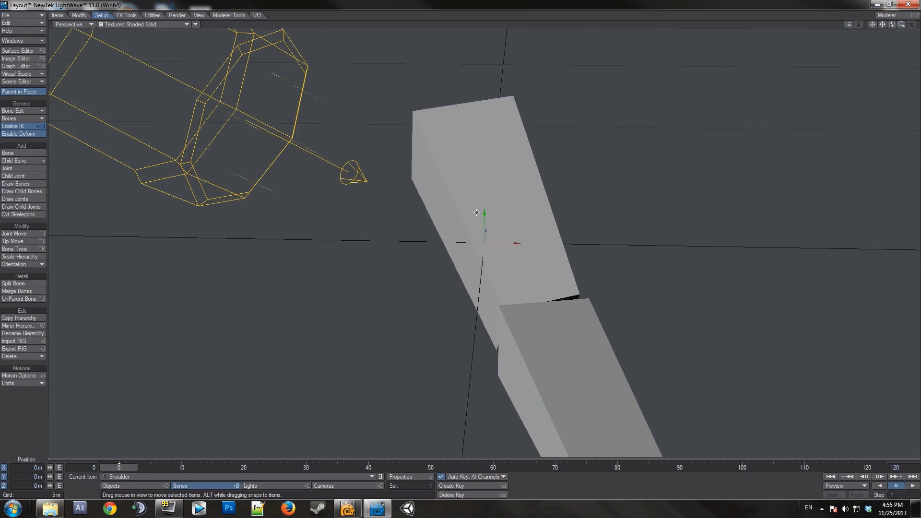
pyautogui.click(196, 24)
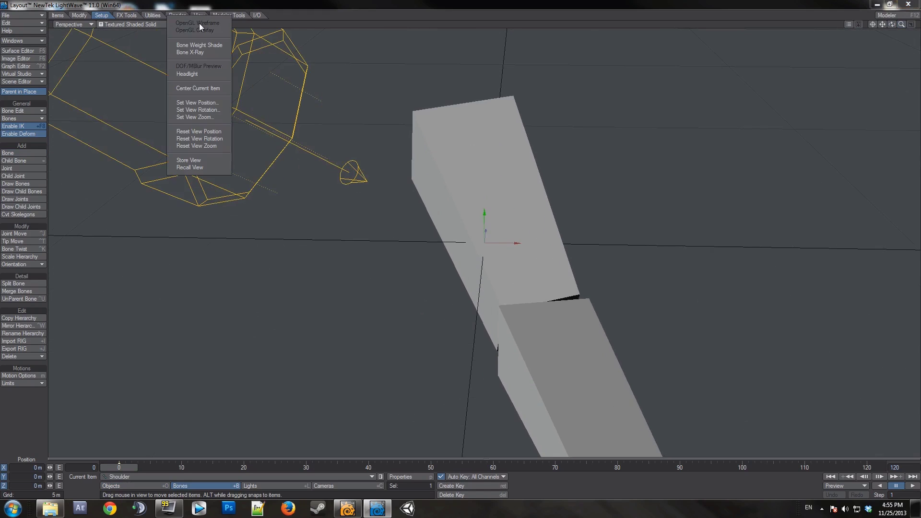
pyautogui.click(189, 54)
# Move the Shoulder bone beside the upper arm at about X -1.48 m, Y 529 mm, Z 2.41 m, with its heading rotated to 97.3°
pyautogui.moveTo(892, 24); pyautogui.dragTo(849, 36)
pyautogui.keyDown('alt'); pyautogui.moveTo(672, 225); pyautogui.dragTo(407, 235); pyautogui.keyUp('alt')
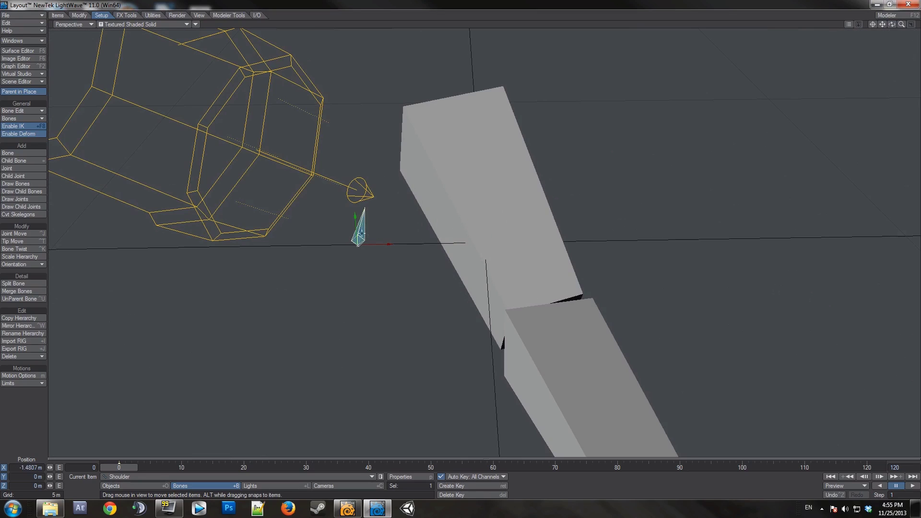
pyautogui.moveTo(368, 260); pyautogui.dragTo(339, 170)
pyautogui.press('y')
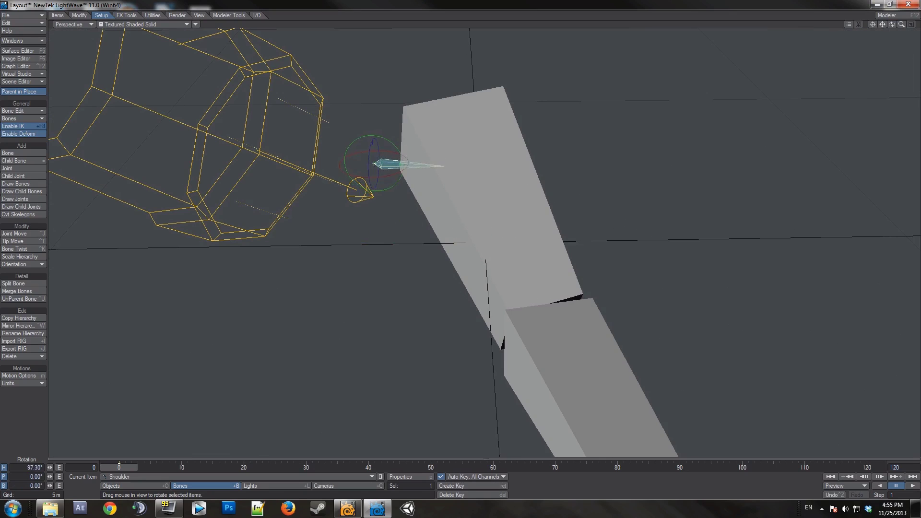
pyautogui.press('t')
pyautogui.moveTo(367, 139); pyautogui.dragTo(367, 104)
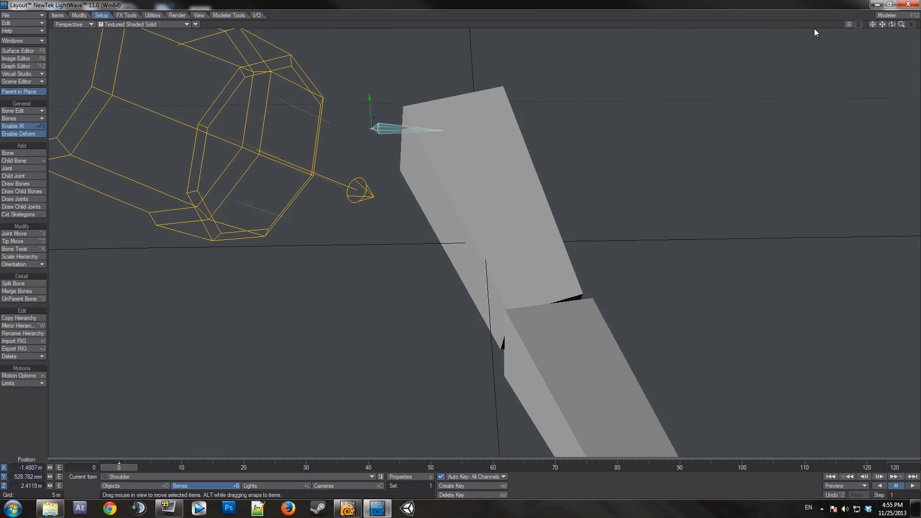
# Fine-tune the Shoulder bone's position at the arm's upper end to about Y 721 mm and Z 2.19 m
pyautogui.click(876, 24)
pyautogui.moveTo(892, 24); pyautogui.dragTo(911, 27)
pyautogui.moveTo(849, 36); pyautogui.dragTo(845, 49)
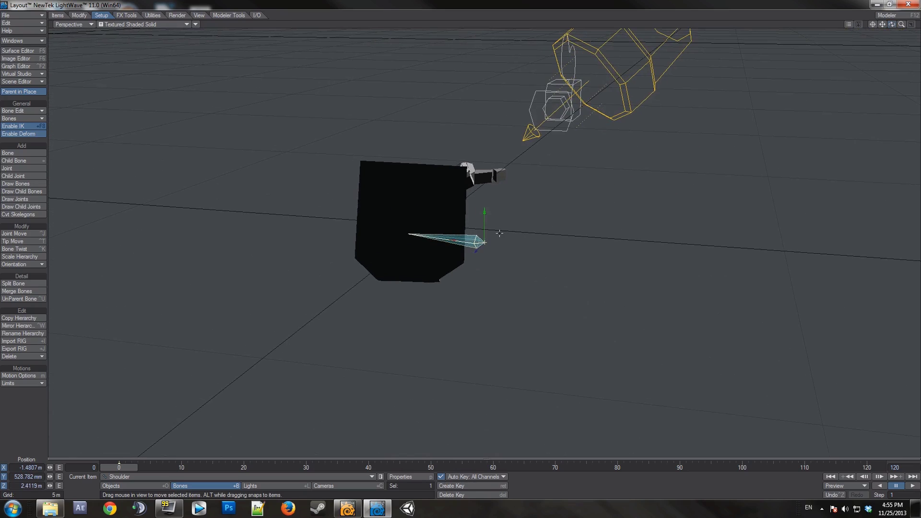
pyautogui.moveTo(484, 242)
pyautogui.mouseDown()
pyautogui.moveTo(485, 180)
pyautogui.moveTo(475, 235)
pyautogui.mouseUp()
# Add a child bone named Bicep to the Shoulder bone
pyautogui.moveTo(892, 25); pyautogui.dragTo(916, 11)
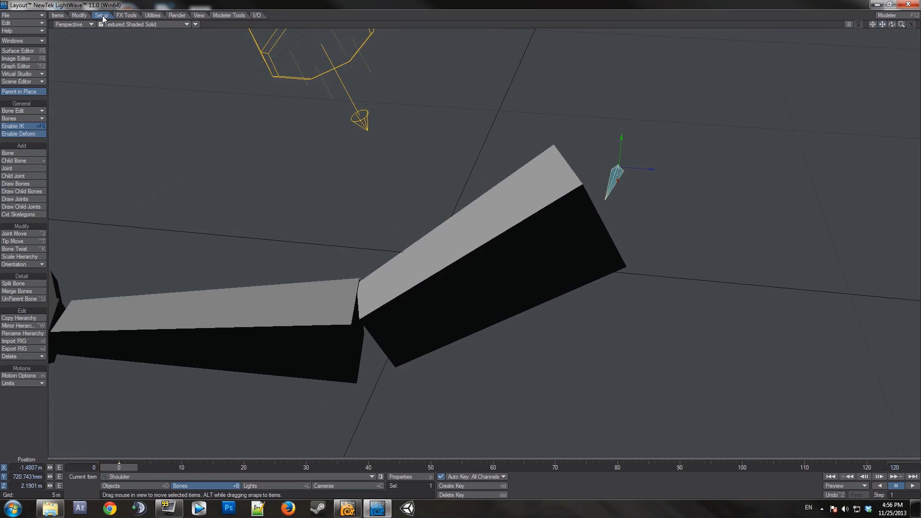
pyautogui.click(37, 160)
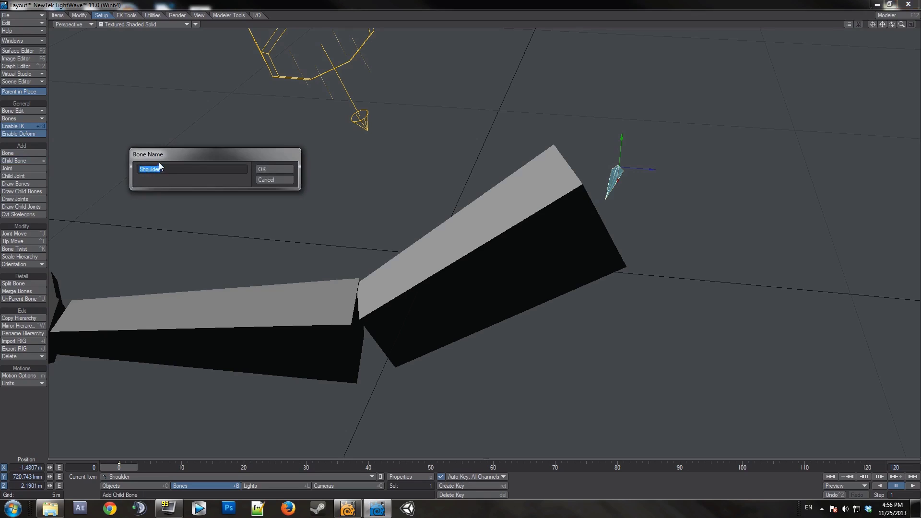
pyautogui.moveTo(164, 155); pyautogui.dragTo(226, 171)
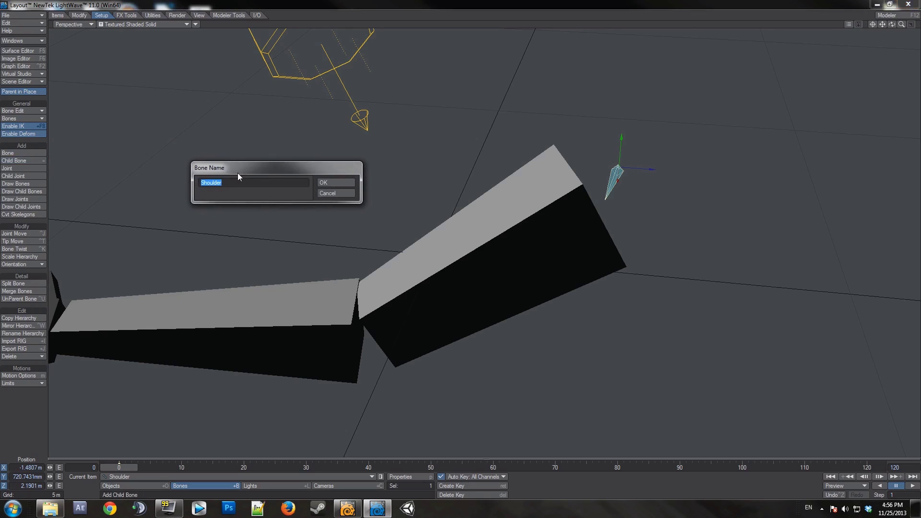
pyautogui.write('Bicep')
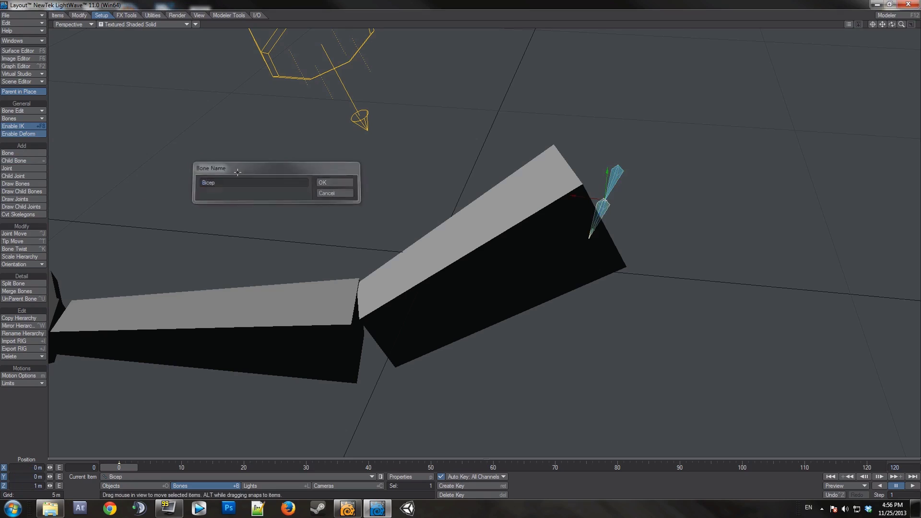
pyautogui.press('Return')
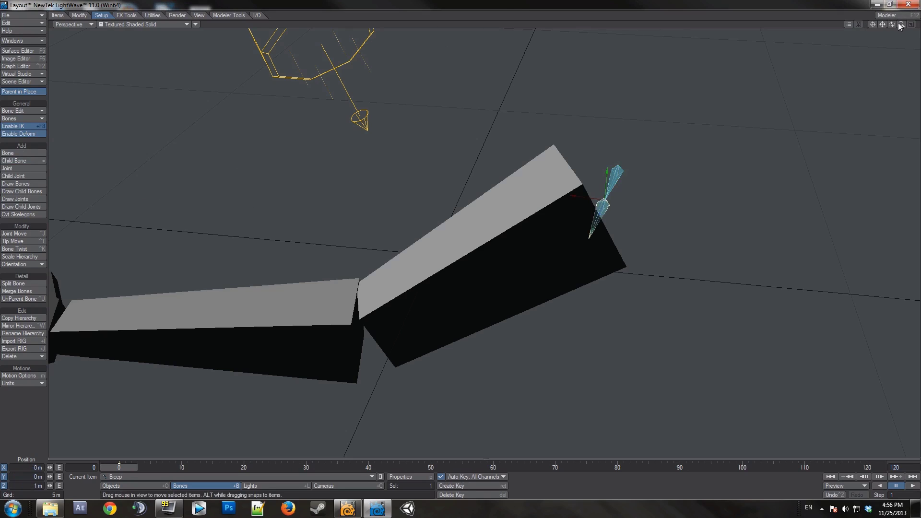
# Rotate the Bicep bone to heading 64.9° and pitch 32.9° so it points down the upper arm
pyautogui.moveTo(901, 25); pyautogui.dragTo(860, 24)
pyautogui.press('y')
pyautogui.moveTo(649, 243); pyautogui.dragTo(688, 271)
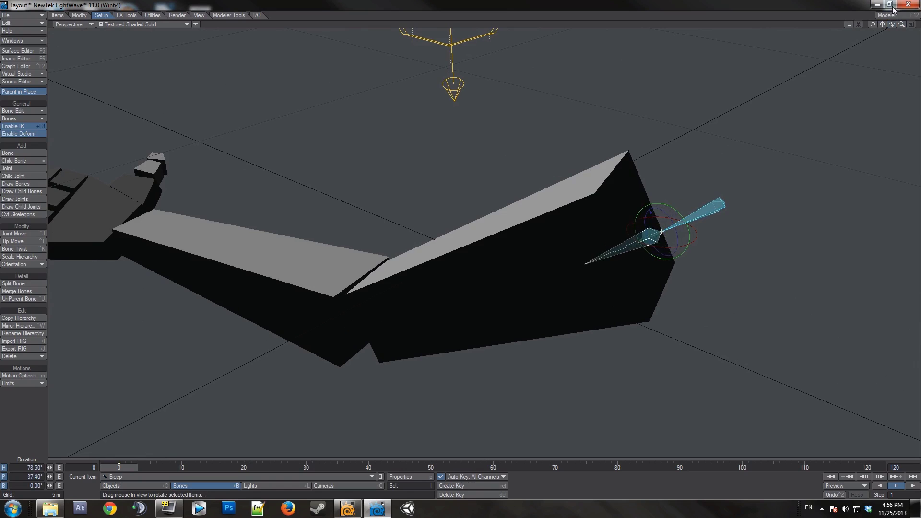
pyautogui.moveTo(892, 24); pyautogui.dragTo(787, 40)
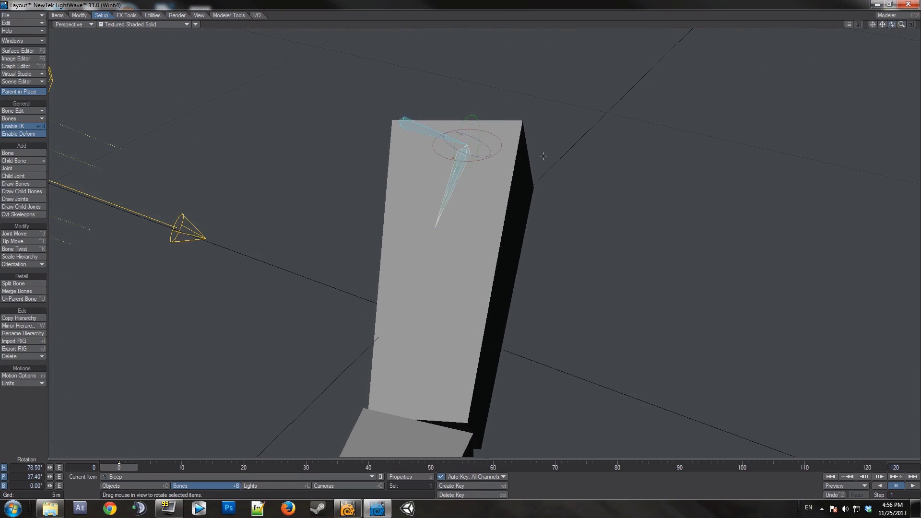
pyautogui.moveTo(502, 144); pyautogui.dragTo(567, 144)
pyautogui.moveTo(891, 24); pyautogui.dragTo(829, 70)
pyautogui.moveTo(627, 197); pyautogui.dragTo(628, 187)
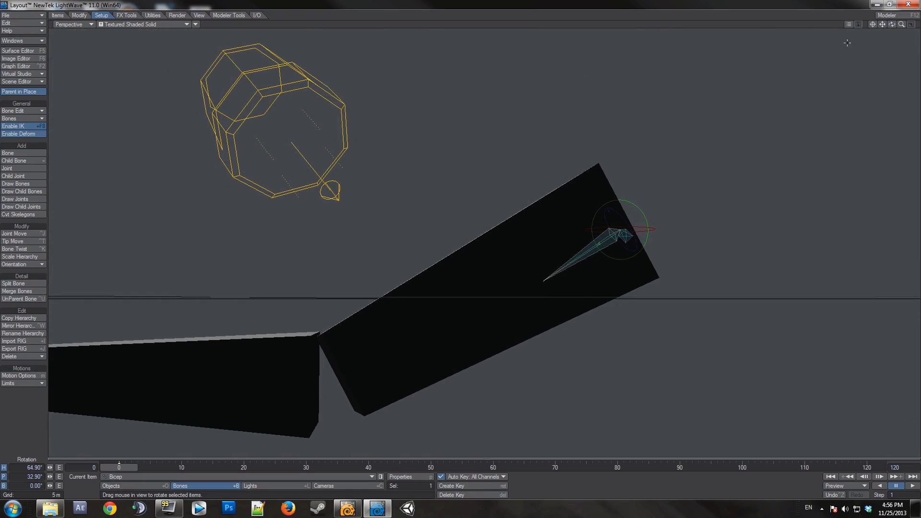
# Try to lengthen the Bicep bone with the Stretch tool and undo the change
pyautogui.moveTo(882, 24)
pyautogui.mouseDown()
pyautogui.moveTo(912, 24)
pyautogui.moveTo(898, 29)
pyautogui.mouseUp()
pyautogui.moveTo(882, 24); pyautogui.dragTo(882, 17, button='right')
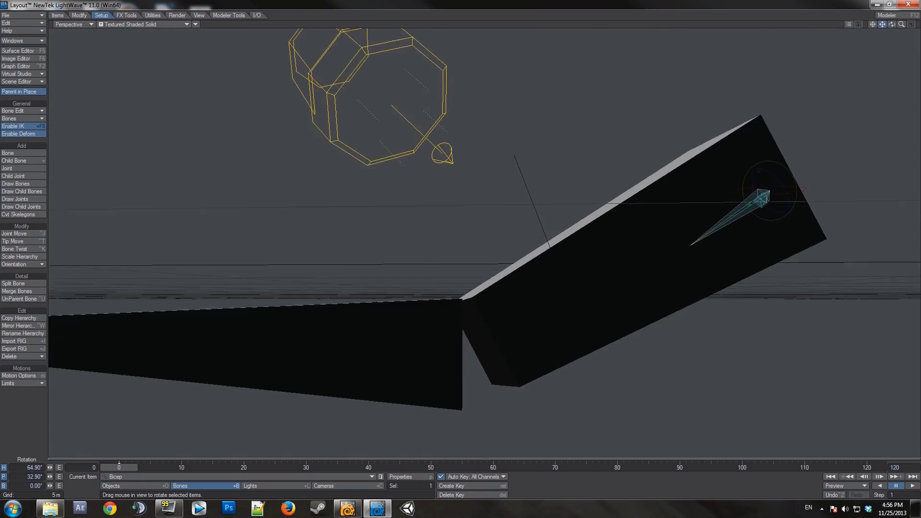
pyautogui.moveTo(815, 38); pyautogui.dragTo(836, 65)
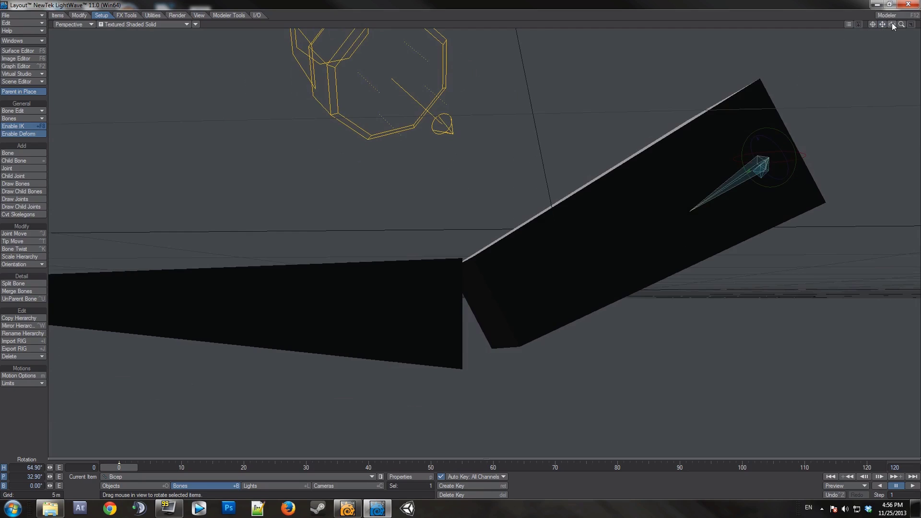
pyautogui.moveTo(891, 24); pyautogui.dragTo(893, 25)
pyautogui.press('h')
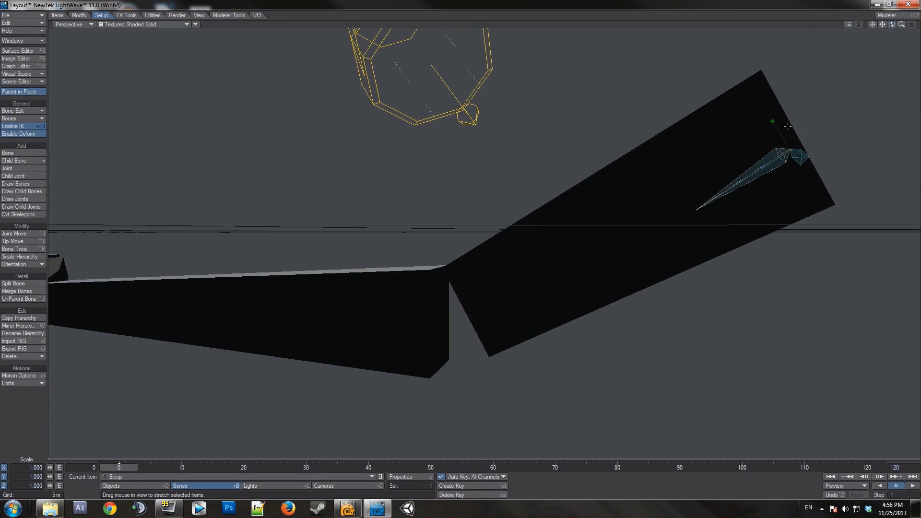
pyautogui.moveTo(761, 168); pyautogui.dragTo(773, 153)
pyautogui.hotkey('ctrl', 'z')
# Set the Bicep bone's rest length to 3.49 m and its bone icon size to 60.5% in the bone properties
pyautogui.moveTo(891, 24); pyautogui.dragTo(917, 26)
pyautogui.moveTo(809, 33); pyautogui.dragTo(806, 34)
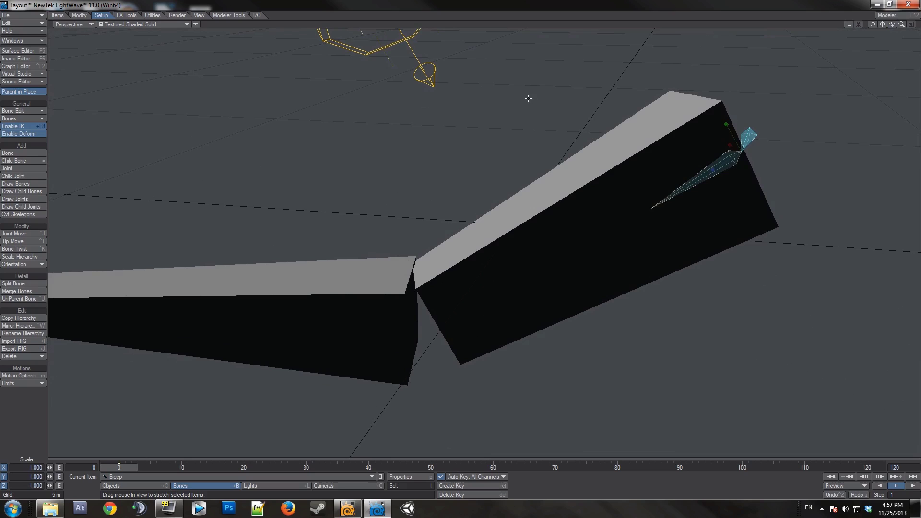
pyautogui.press('p')
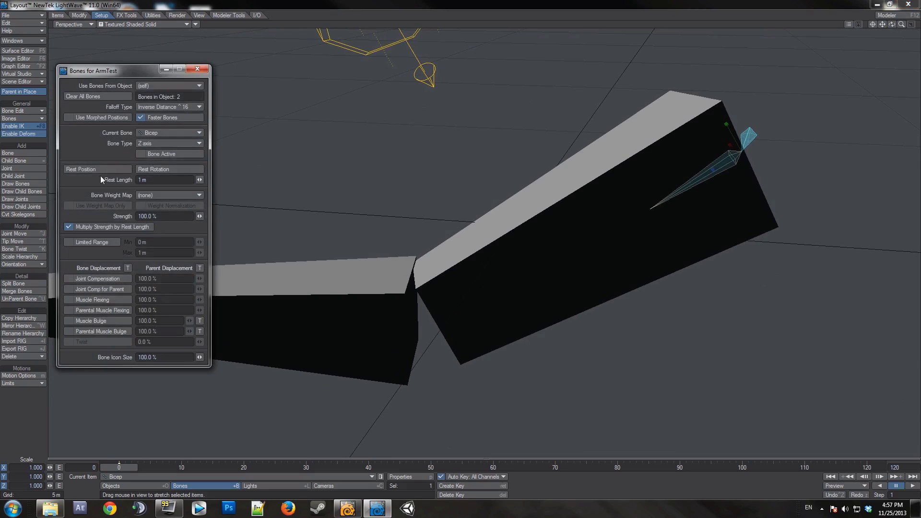
pyautogui.moveTo(199, 180); pyautogui.dragTo(235, 180)
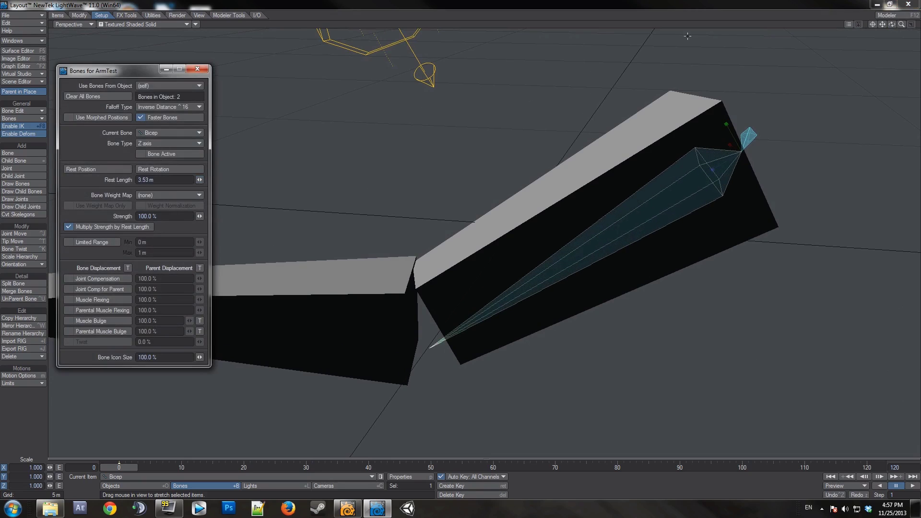
pyautogui.moveTo(891, 24)
pyautogui.mouseDown()
pyautogui.moveTo(856, 28)
pyautogui.moveTo(890, 25)
pyautogui.mouseUp()
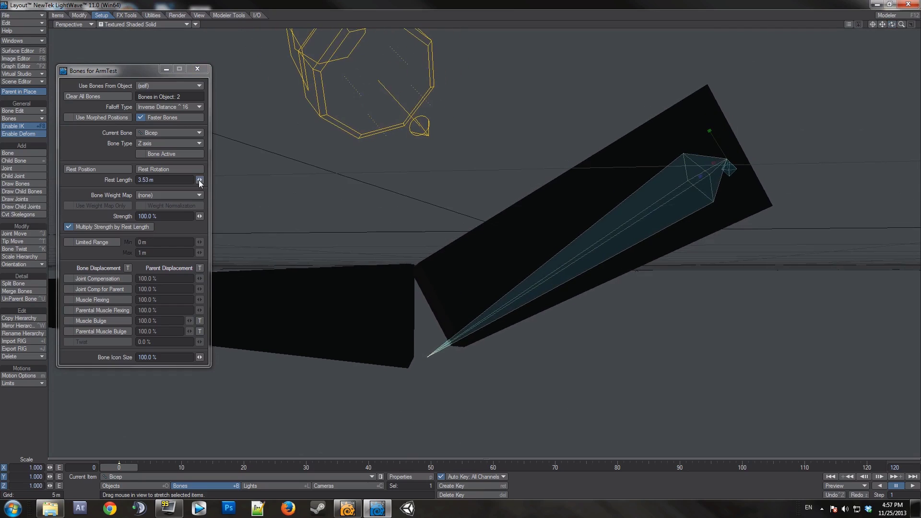
pyautogui.moveTo(199, 180); pyautogui.dragTo(207, 169)
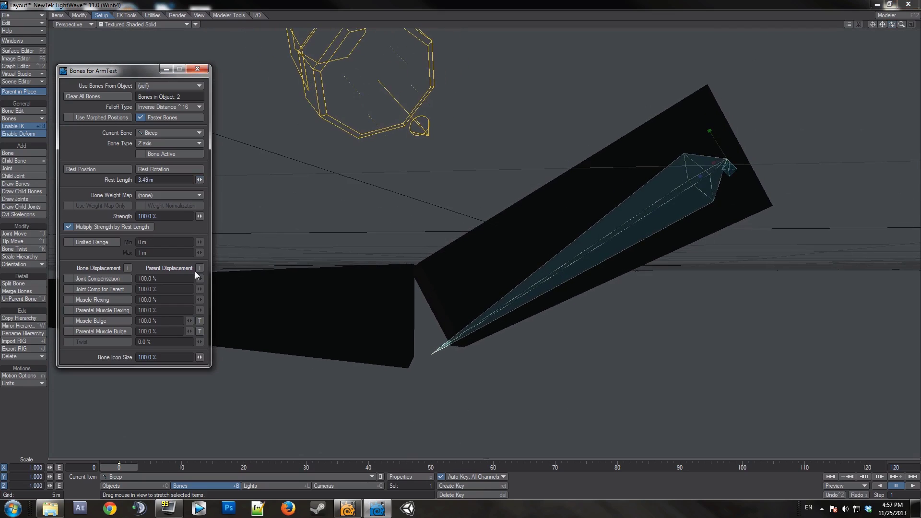
pyautogui.moveTo(200, 358); pyautogui.dragTo(201, 360)
# Rotate the Bicep bone's pitch to 28.2° and shorten its rest length to 3.38 m so it ends at the elbow
pyautogui.press('y')
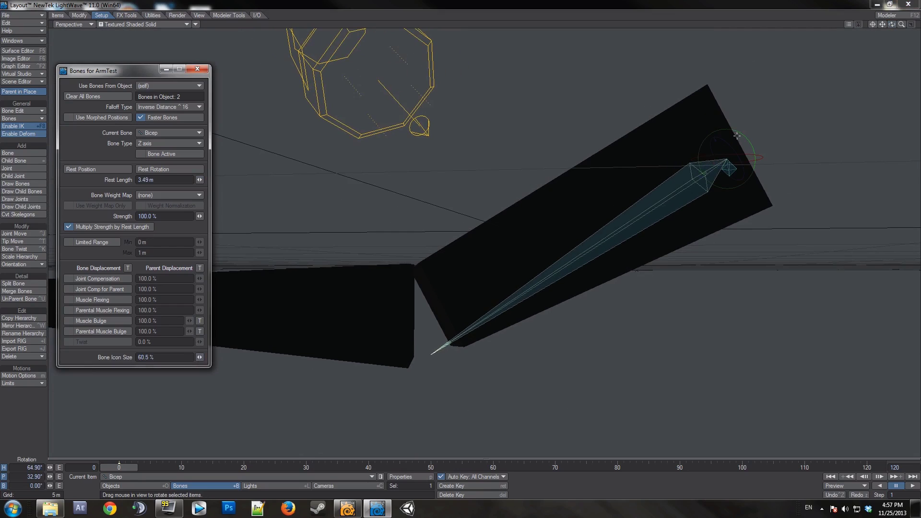
pyautogui.moveTo(739, 132); pyautogui.dragTo(739, 120)
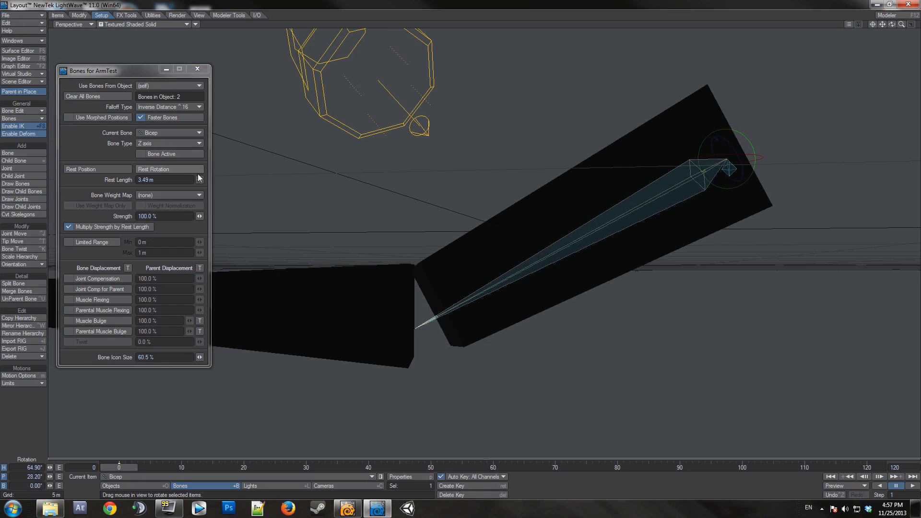
pyautogui.moveTo(200, 180); pyautogui.dragTo(191, 179)
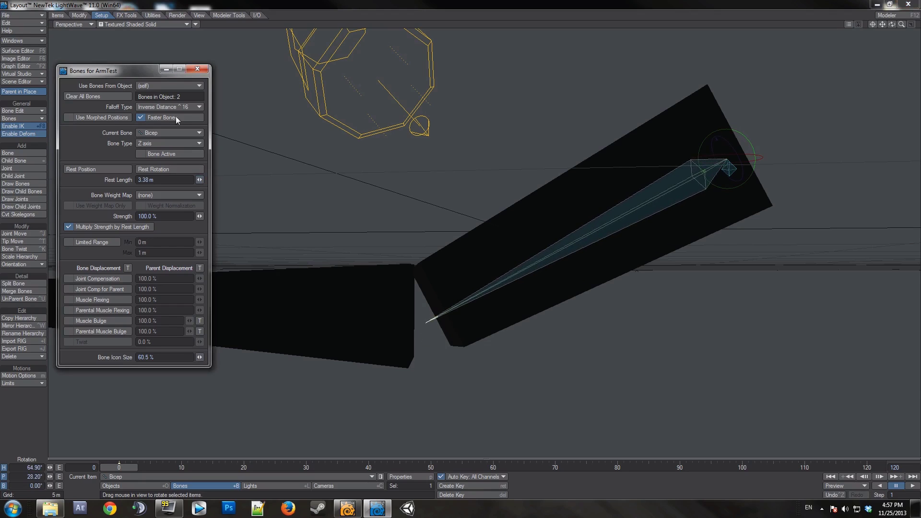
pyautogui.click(197, 69)
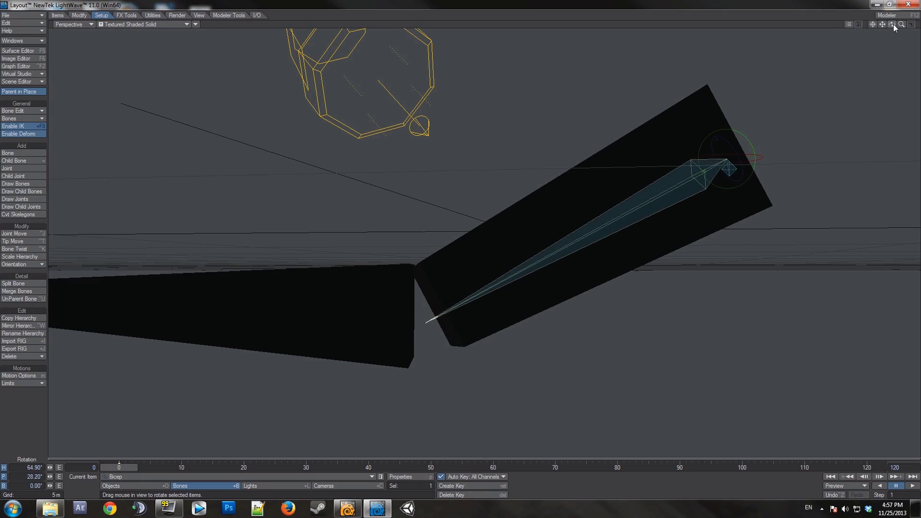
# Refine the Bicep bone's rotation to heading 59.6° and pitch 27.4° to center it in the upper arm
pyautogui.moveTo(891, 24); pyautogui.dragTo(851, 36)
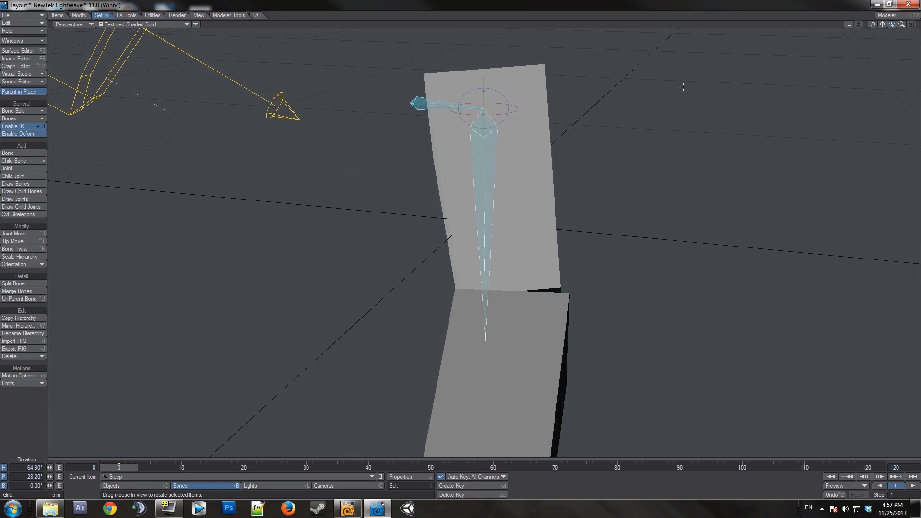
pyautogui.moveTo(491, 102); pyautogui.dragTo(667, 84)
pyautogui.moveTo(891, 24); pyautogui.dragTo(893, 28)
pyautogui.moveTo(749, 121); pyautogui.dragTo(749, 119)
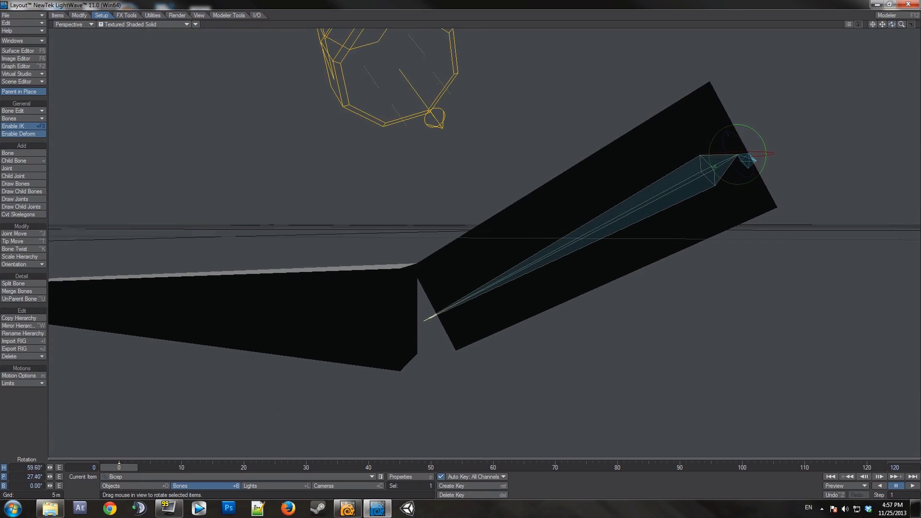
# Add a child bone named Forearm to the end of the Bicep bone
pyautogui.moveTo(892, 24); pyautogui.dragTo(893, 25)
pyautogui.press('=')
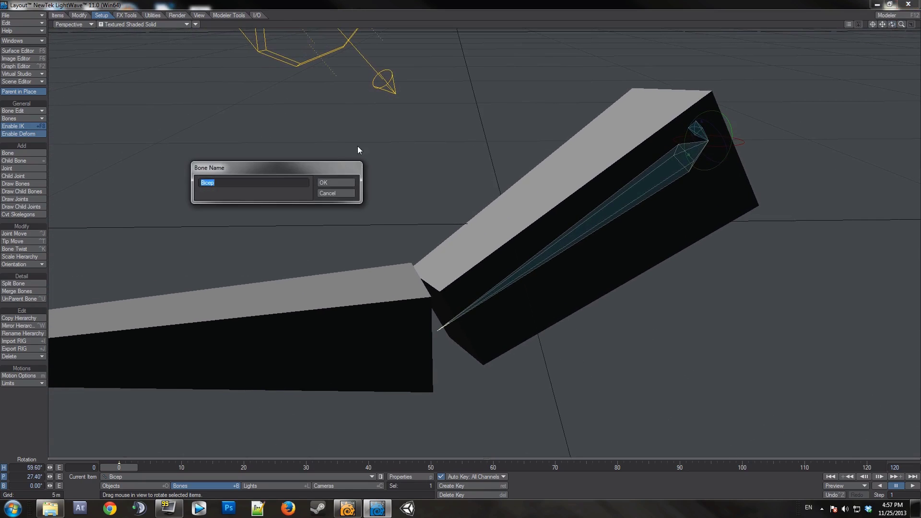
pyautogui.write('Forearm')
pyautogui.press('Return')
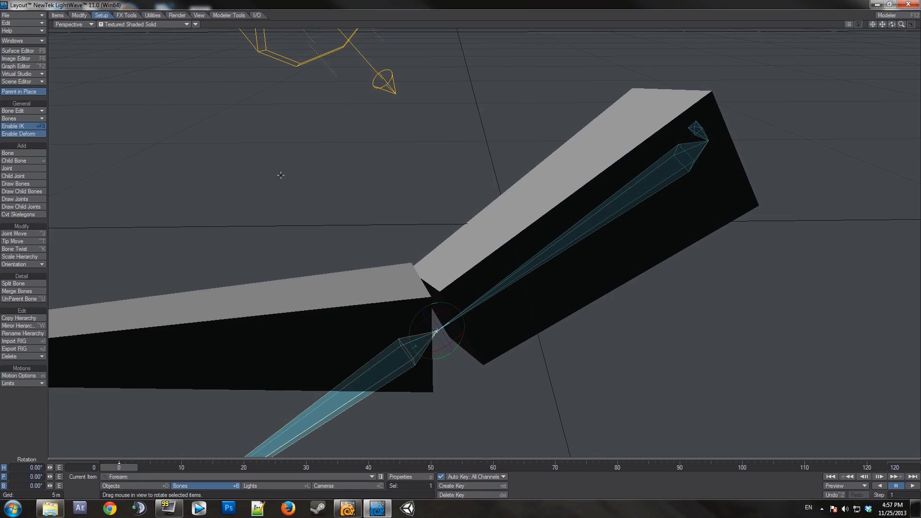
# Rotate the Forearm bone along the lower arm to heading 16.3°, pitch -32° and bank 1.1°
pyautogui.moveTo(445, 300); pyautogui.dragTo(661, 156)
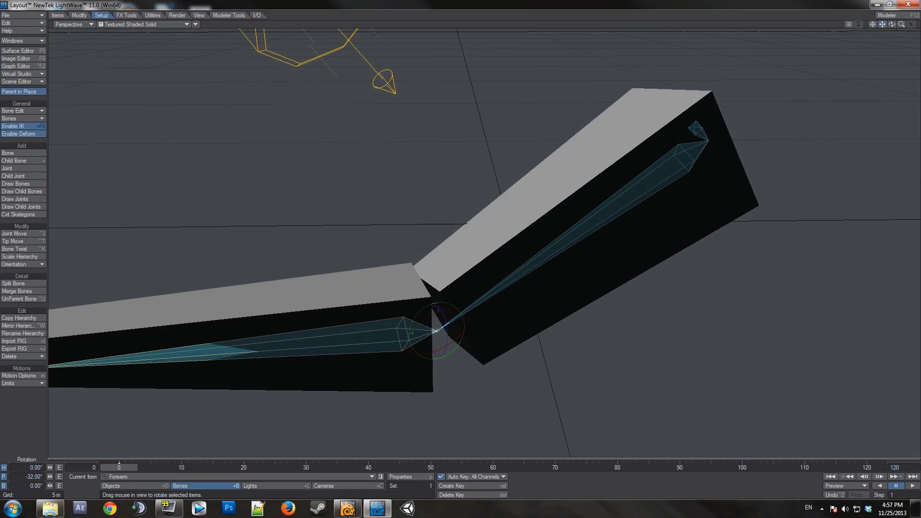
pyautogui.moveTo(892, 25); pyautogui.dragTo(889, 53)
pyautogui.moveTo(522, 201)
pyautogui.mouseDown()
pyautogui.moveTo(502, 205)
pyautogui.moveTo(558, 202)
pyautogui.moveTo(523, 190)
pyautogui.mouseUp()
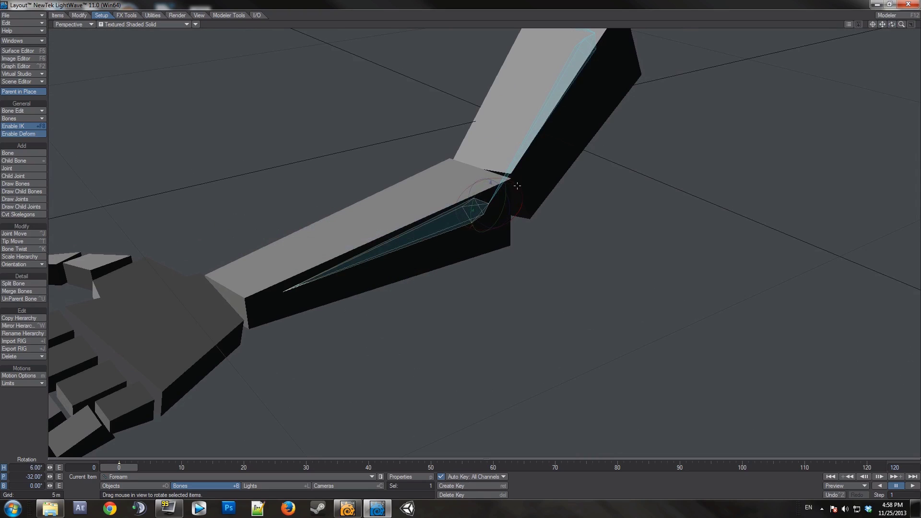
pyautogui.moveTo(524, 189); pyautogui.dragTo(536, 189)
pyautogui.moveTo(477, 185); pyautogui.dragTo(479, 184, button='right')
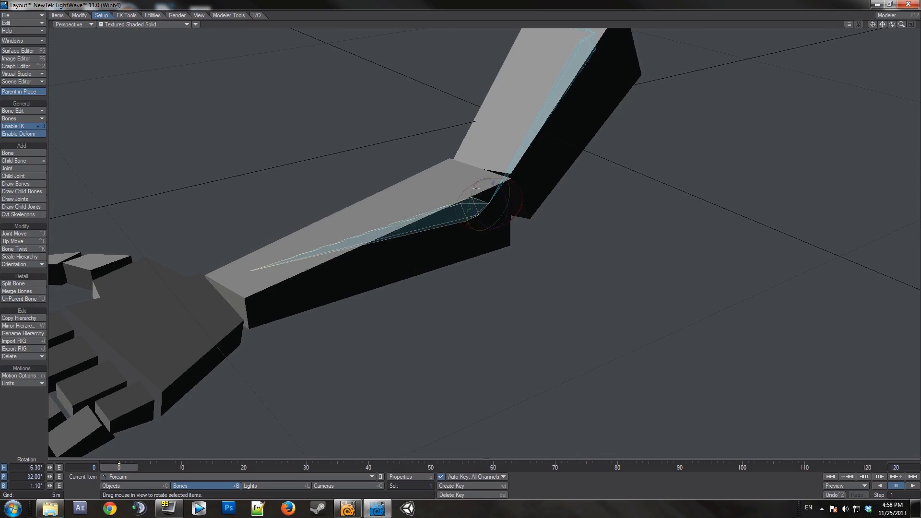
# Swing the Forearm bone's pitch to -89.6° and record its pivot rotation to zero the rotation channels
pyautogui.moveTo(901, 24); pyautogui.dragTo(891, 25)
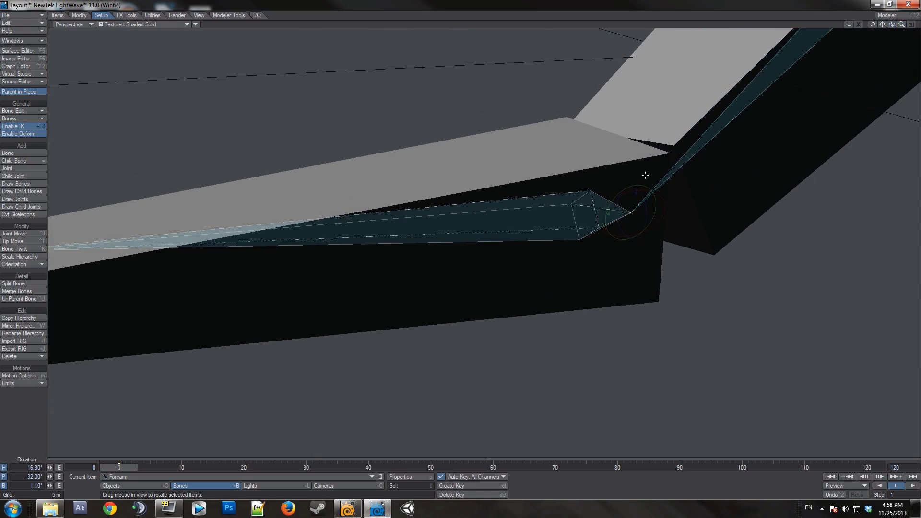
pyautogui.moveTo(637, 187); pyautogui.dragTo(637, 141)
pyautogui.click(873, 24)
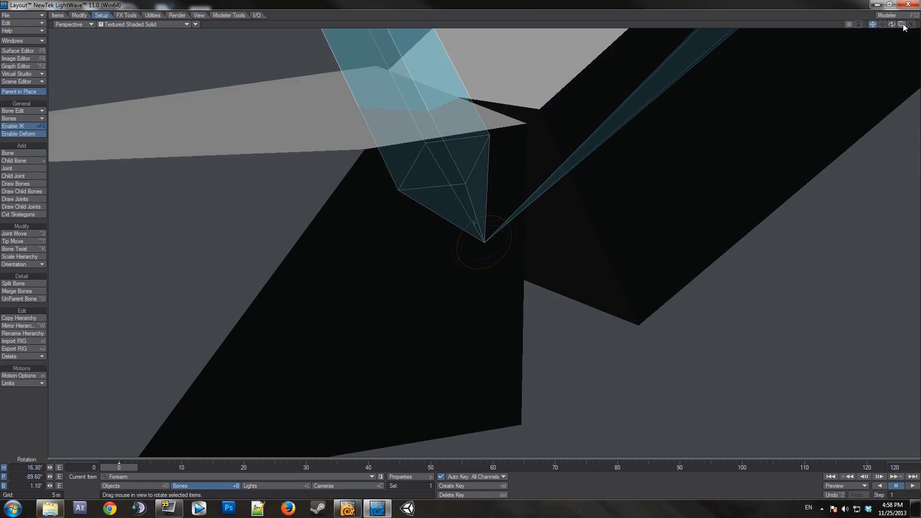
pyautogui.moveTo(902, 24); pyautogui.dragTo(897, 25)
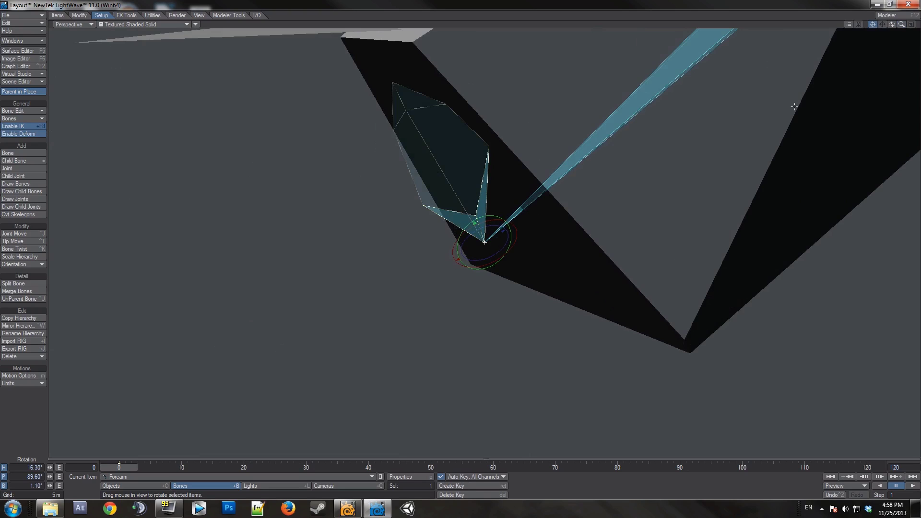
pyautogui.moveTo(891, 25)
pyautogui.mouseDown()
pyautogui.moveTo(888, 33)
pyautogui.moveTo(895, 29)
pyautogui.mouseUp()
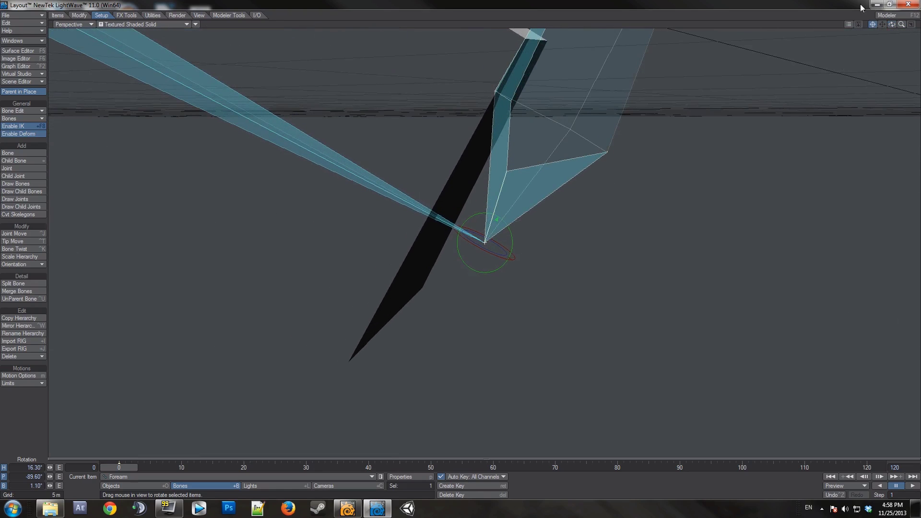
pyautogui.moveTo(892, 24); pyautogui.dragTo(893, 32)
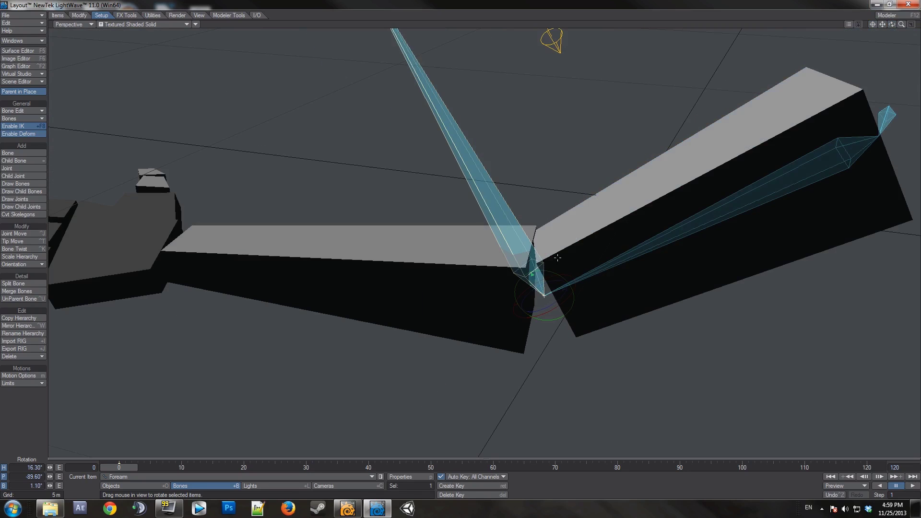
pyautogui.moveTo(892, 24)
pyautogui.mouseDown()
pyautogui.moveTo(892, 33)
pyautogui.moveTo(885, 24)
pyautogui.mouseUp()
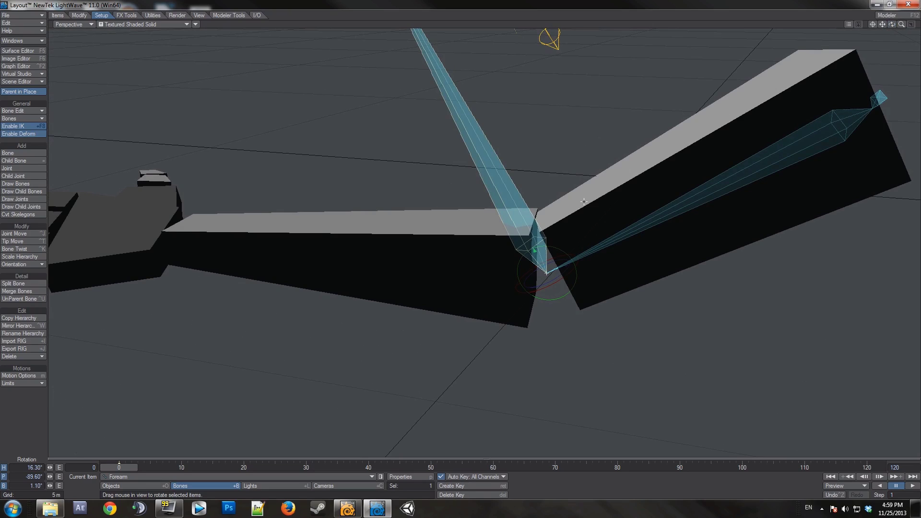
pyautogui.hotkey('shift', 'p')
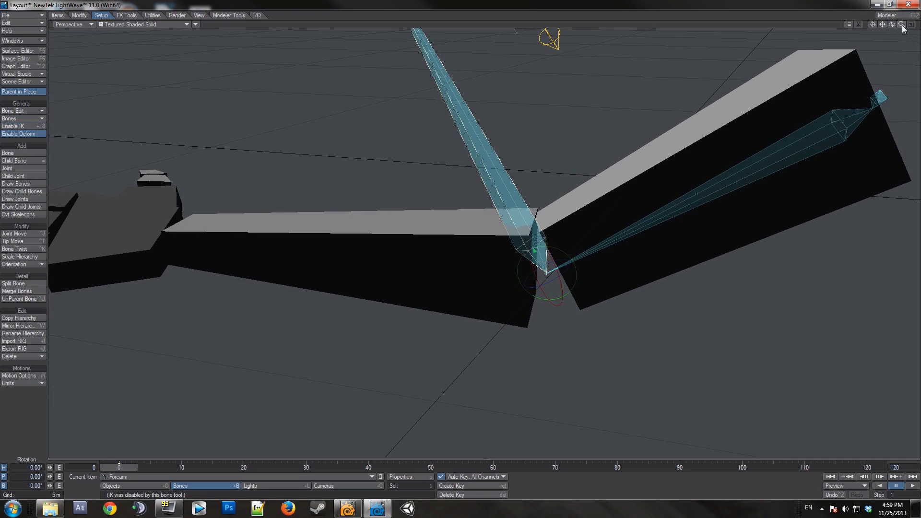
# Rotate the Forearm bone's pitch to 61.5° so it lies inside the lower arm, and record its pivot rotation again
pyautogui.moveTo(901, 24)
pyautogui.mouseDown()
pyautogui.moveTo(917, 24)
pyautogui.moveTo(896, 7)
pyautogui.mouseUp()
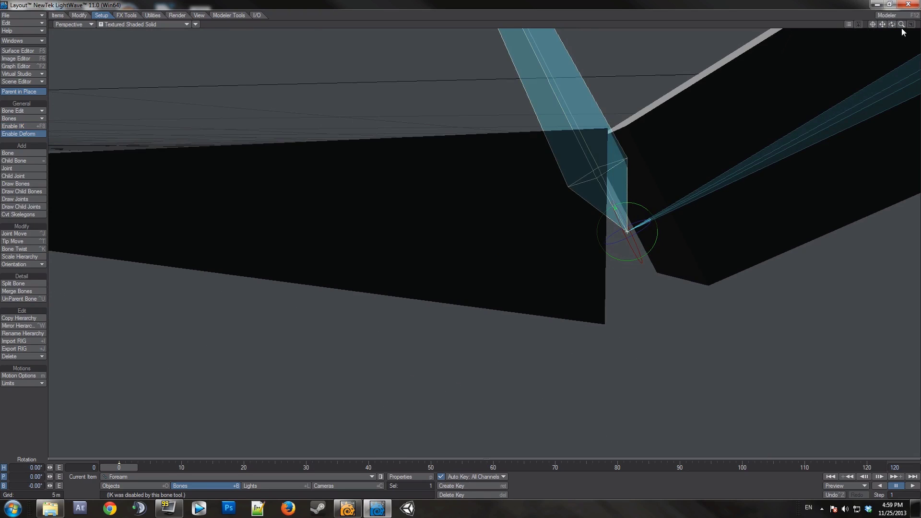
pyautogui.moveTo(902, 24); pyautogui.dragTo(889, 24)
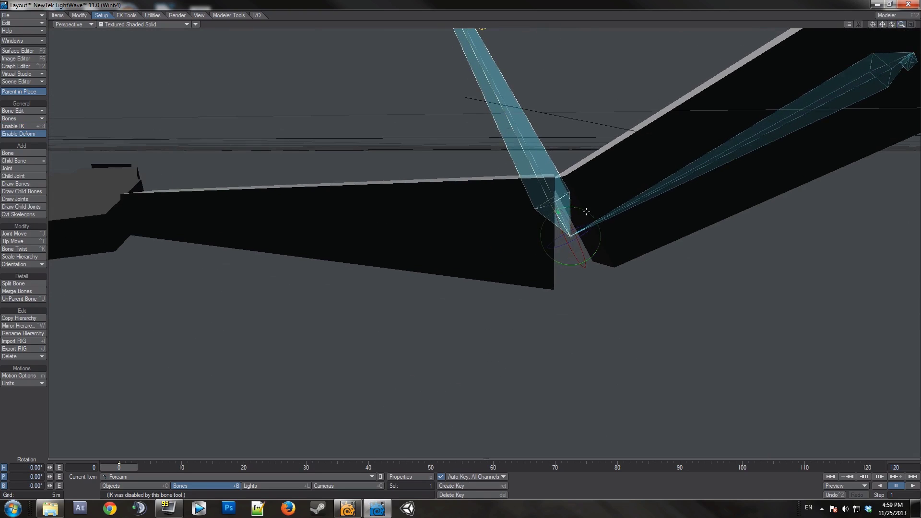
pyautogui.moveTo(587, 212)
pyautogui.mouseDown()
pyautogui.moveTo(594, 220)
pyautogui.moveTo(570, 207)
pyautogui.mouseUp()
pyautogui.moveTo(583, 239); pyautogui.dragTo(583, 258)
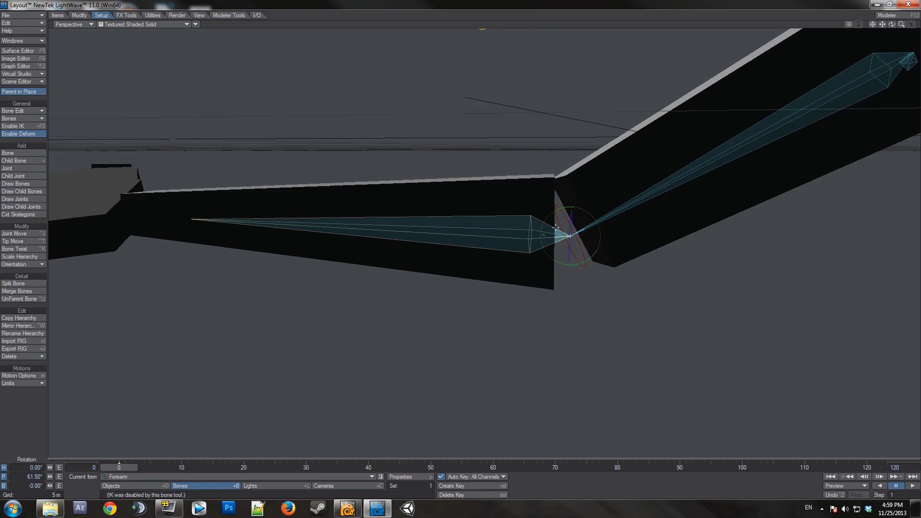
pyautogui.hotkey('shift', 'p')
# Turn the Forearm bone's heading to -3.9° to center it in the lower arm and record the pivot rotation
pyautogui.moveTo(891, 25); pyautogui.dragTo(904, 63)
pyautogui.moveTo(684, 202); pyautogui.dragTo(718, 145)
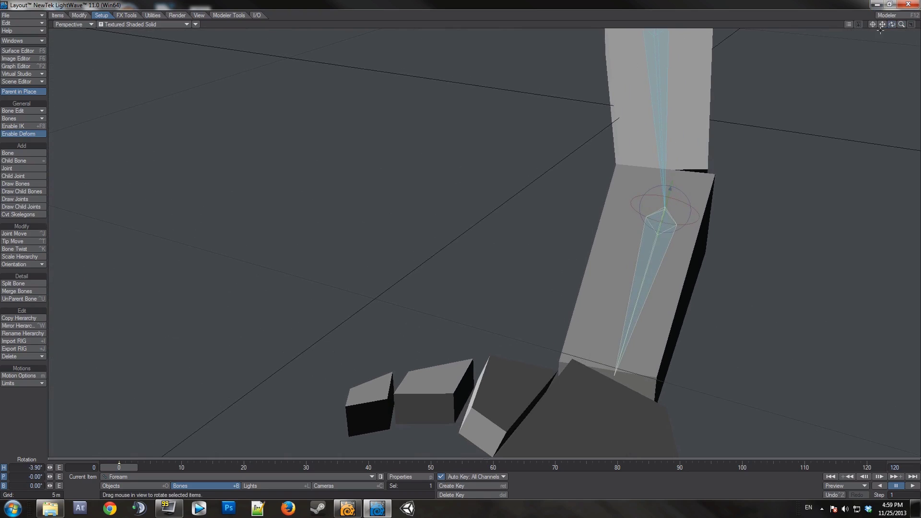
pyautogui.moveTo(889, 24); pyautogui.dragTo(905, 41)
pyautogui.moveTo(632, 257); pyautogui.dragTo(632, 259)
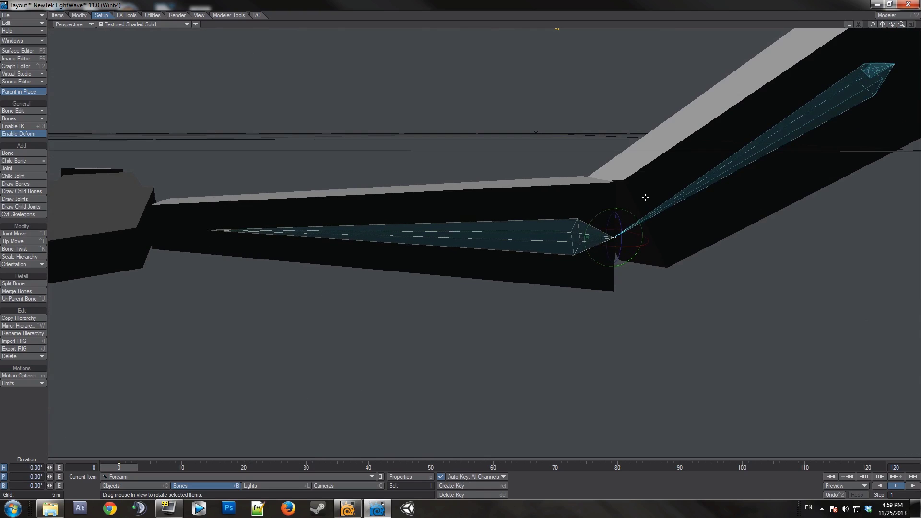
# Lengthen the Forearm bone to a rest length of 3.77 m so it reaches the wrist
pyautogui.moveTo(891, 24)
pyautogui.mouseDown()
pyautogui.moveTo(904, 36)
pyautogui.moveTo(894, 27)
pyautogui.mouseUp()
pyautogui.press('p')
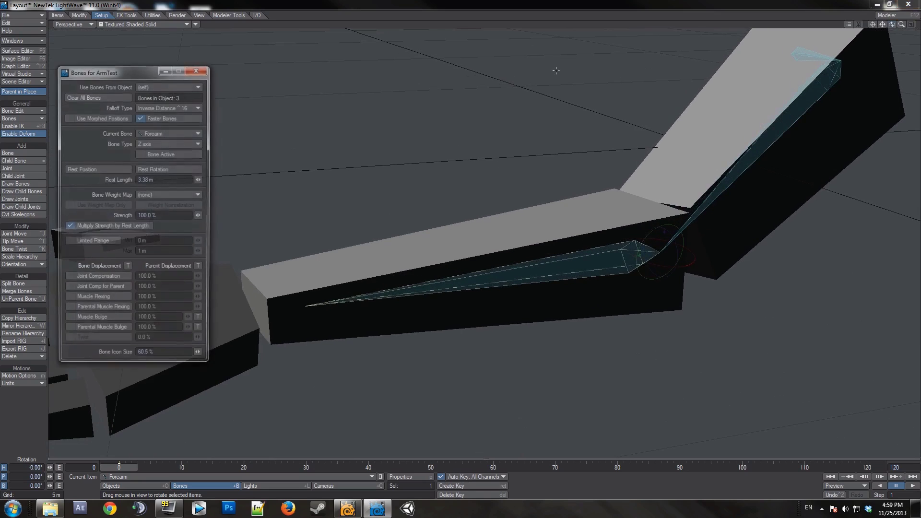
pyautogui.moveTo(199, 180)
pyautogui.mouseDown()
pyautogui.moveTo(213, 180)
pyautogui.moveTo(201, 182)
pyautogui.mouseUp()
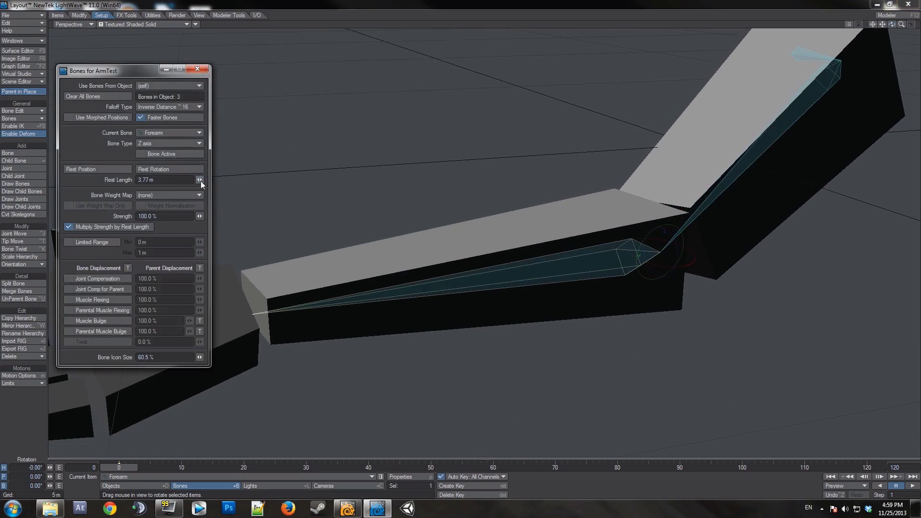
pyautogui.click(197, 69)
# Add a child bone named Hand to the Forearm bone and set its rest length to 592 mm
pyautogui.moveTo(882, 25)
pyautogui.mouseDown()
pyautogui.moveTo(890, 28)
pyautogui.moveTo(881, 27)
pyautogui.mouseUp()
pyautogui.press('=')
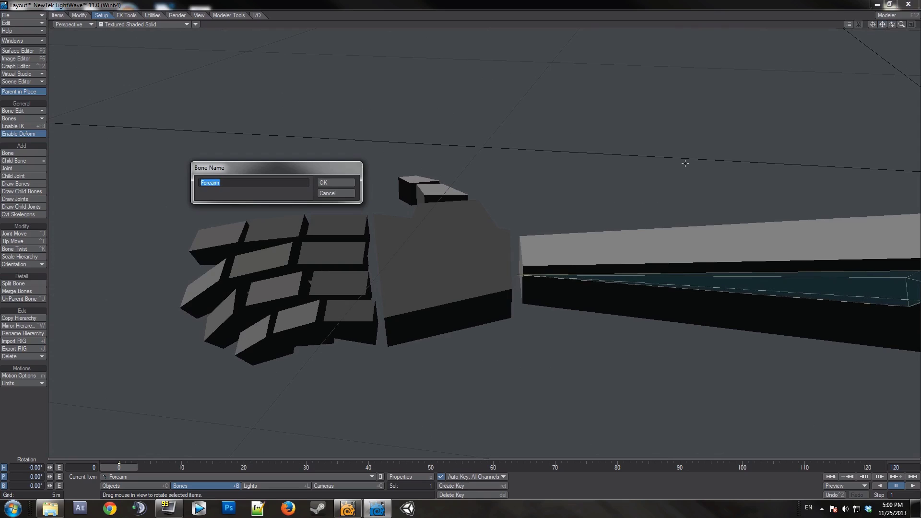
pyautogui.write('Hand')
pyautogui.press('Return')
pyautogui.press('p')
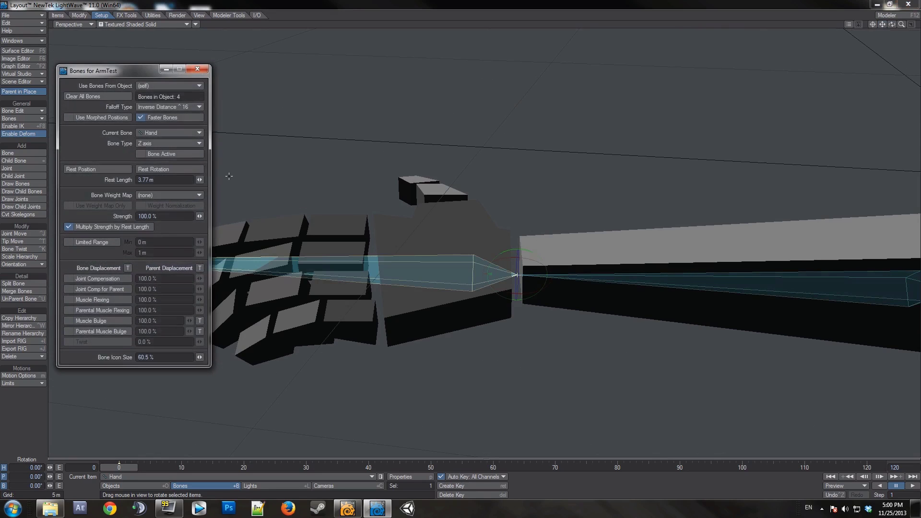
pyautogui.moveTo(200, 181); pyautogui.dragTo(168, 181)
# Rotate the Hand bone slightly at the wrist to match the hand's orientation and record its pivot rotation
pyautogui.moveTo(891, 24); pyautogui.dragTo(830, 41)
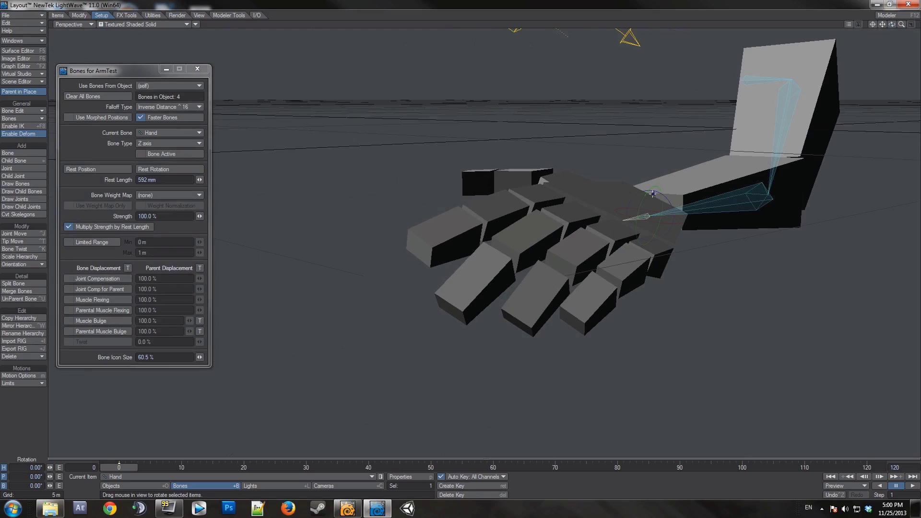
pyautogui.moveTo(649, 193); pyautogui.dragTo(659, 196)
pyautogui.hotkey('shift', 'p')
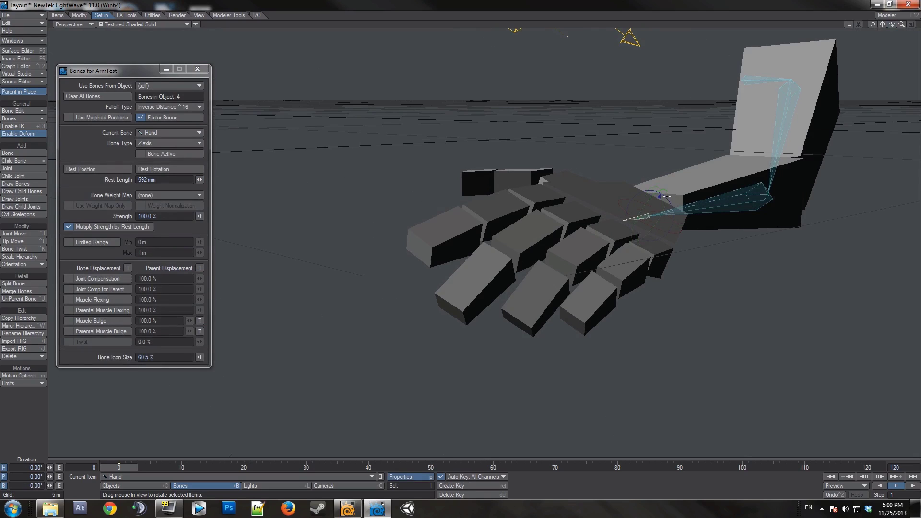
# Fine-tune the Hand bone's bank by -5.5°, record its pivot rotation, and close the bone properties
pyautogui.moveTo(891, 24); pyautogui.dragTo(858, 41)
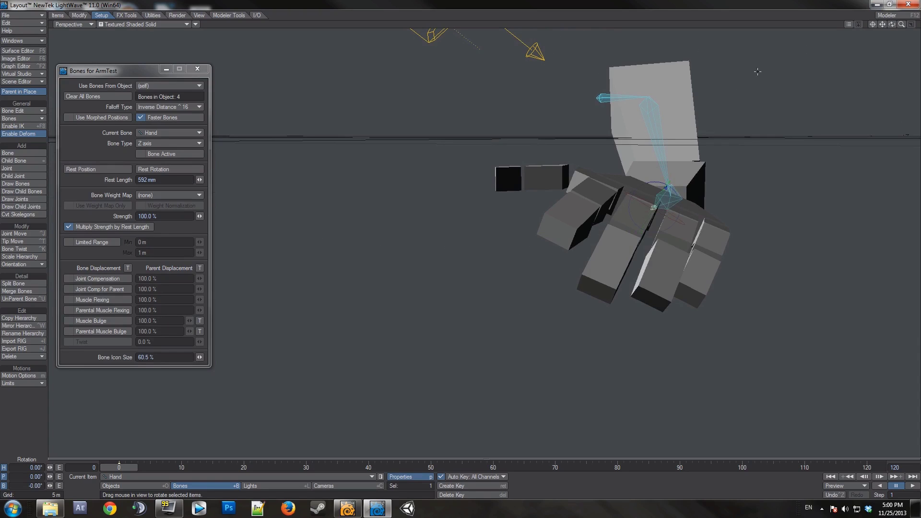
pyautogui.moveTo(892, 24); pyautogui.dragTo(882, 48)
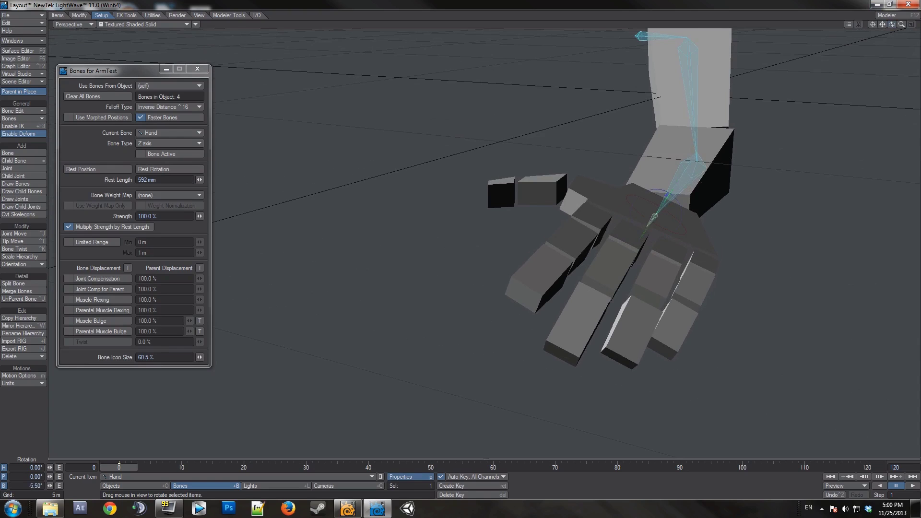
pyautogui.moveTo(892, 24); pyautogui.dragTo(888, 4)
pyautogui.moveTo(586, 33); pyautogui.dragTo(542, 33)
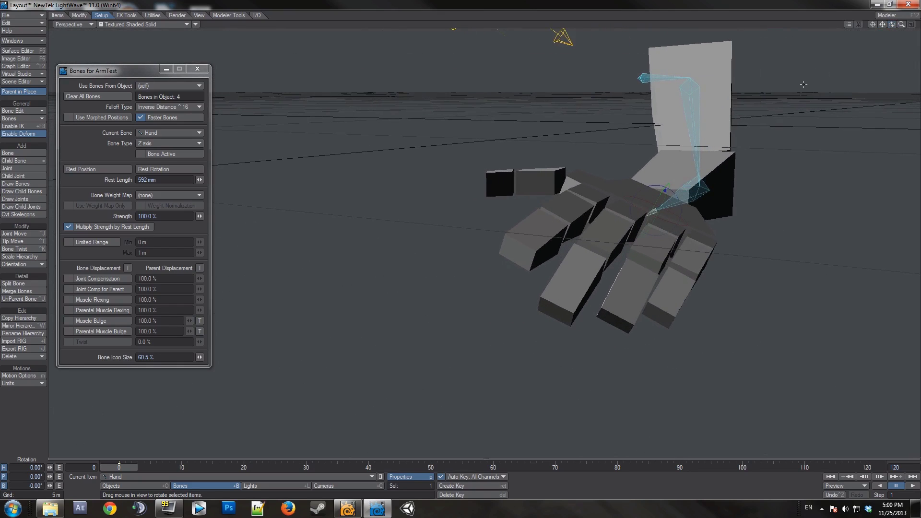
pyautogui.moveTo(893, 25); pyautogui.dragTo(886, 64)
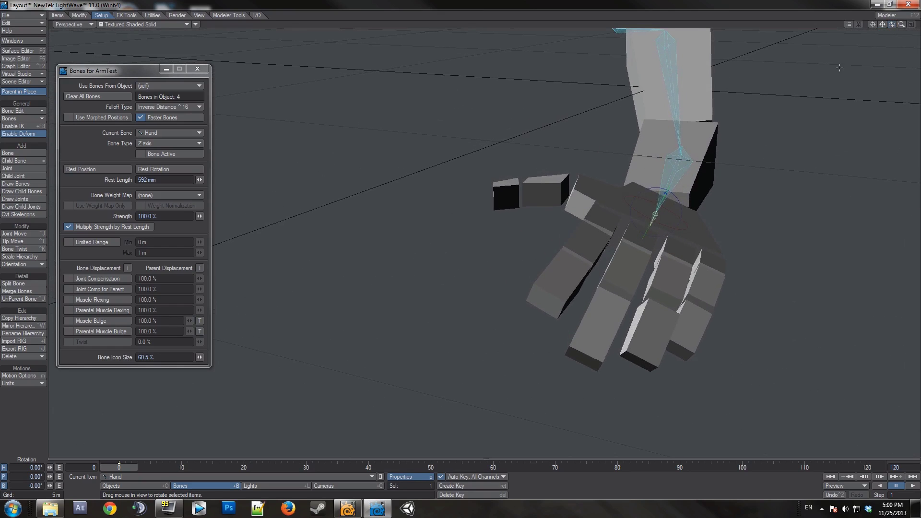
pyautogui.moveTo(892, 24); pyautogui.dragTo(250, 44)
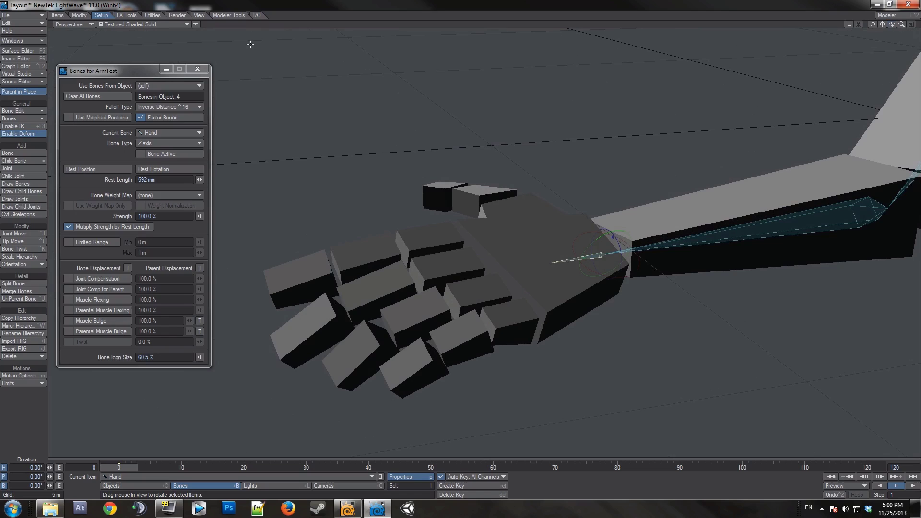
pyautogui.click(197, 69)
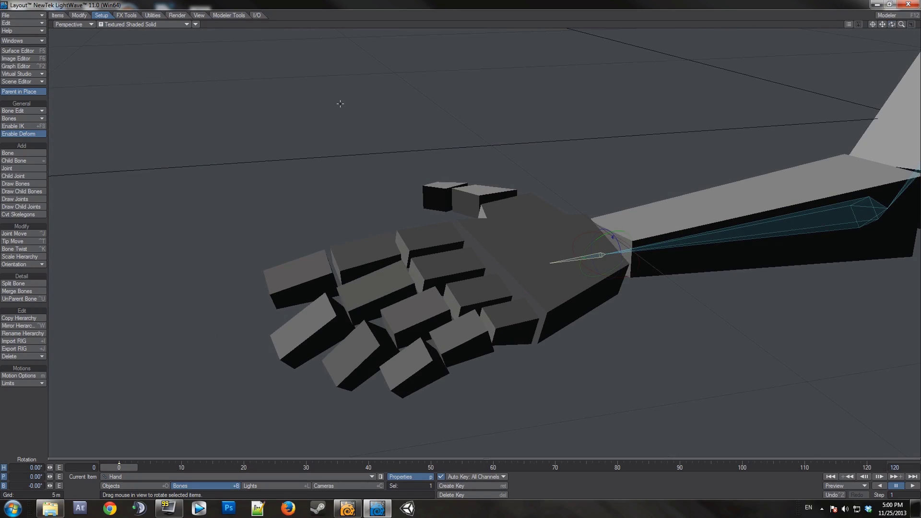
# Add a child bone named Hand_Index to the Hand bone and rotate its heading to 41.5° toward the index finger
pyautogui.press('=')
pyautogui.moveTo(275, 165); pyautogui.dragTo(258, 158)
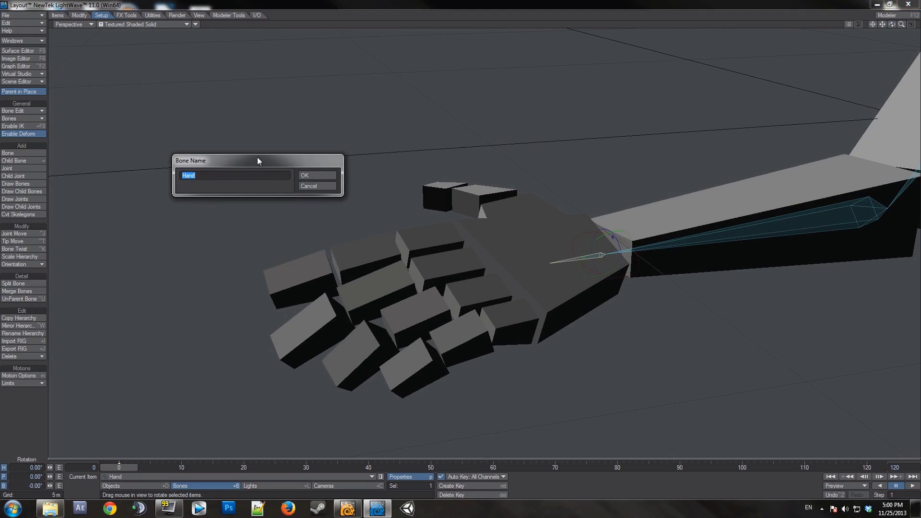
pyautogui.click(893, 26)
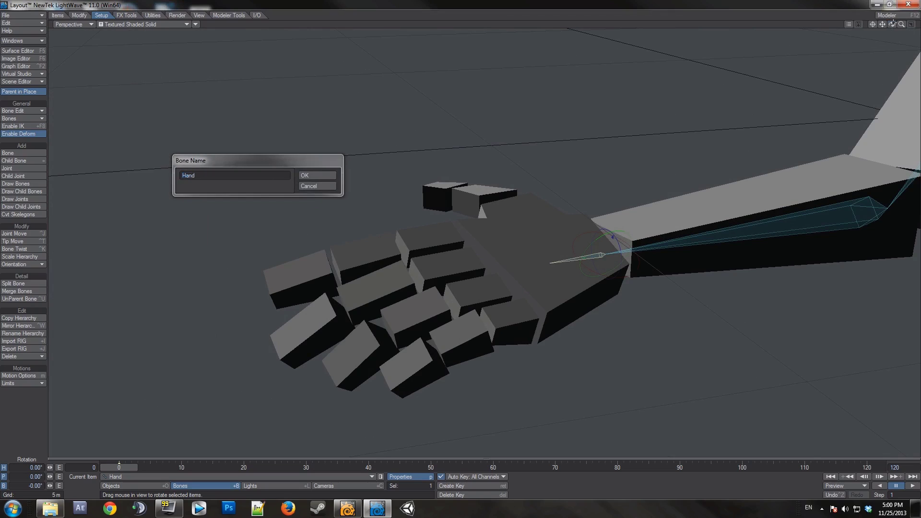
pyautogui.click(226, 176)
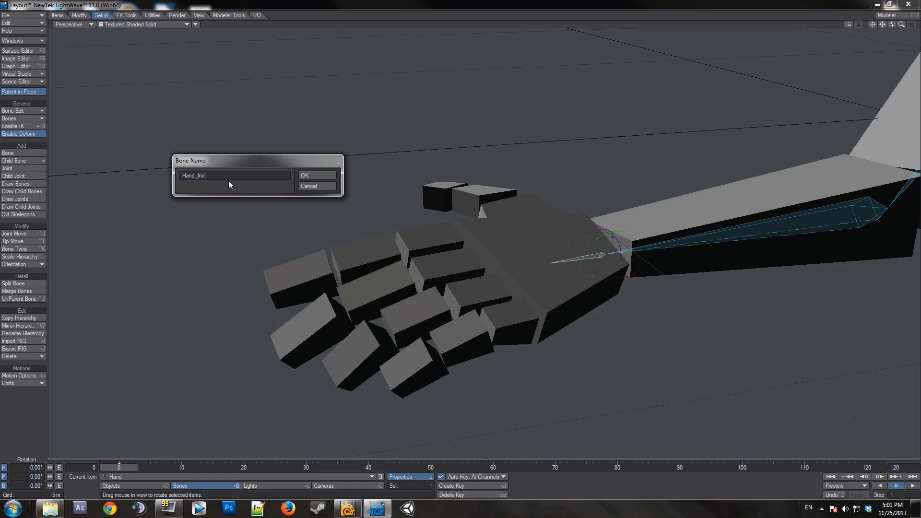
pyautogui.press('Return')
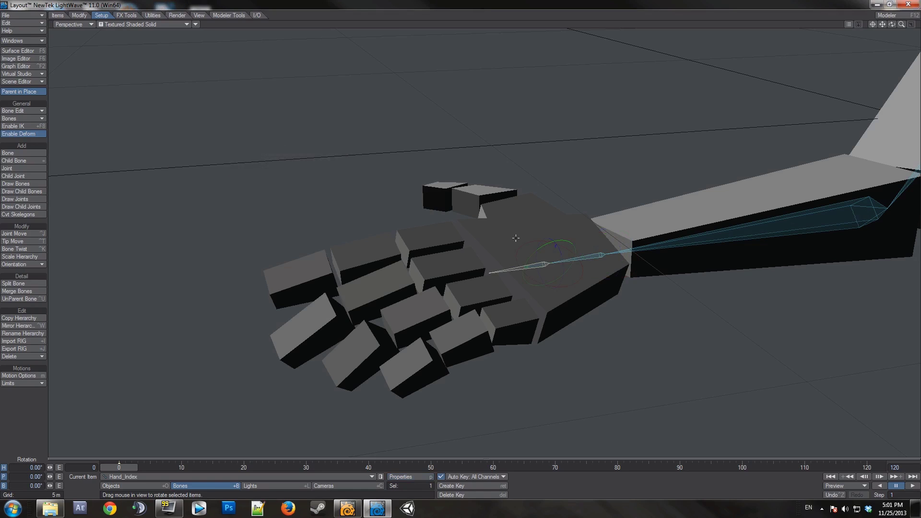
pyautogui.moveTo(566, 247); pyautogui.dragTo(546, 241)
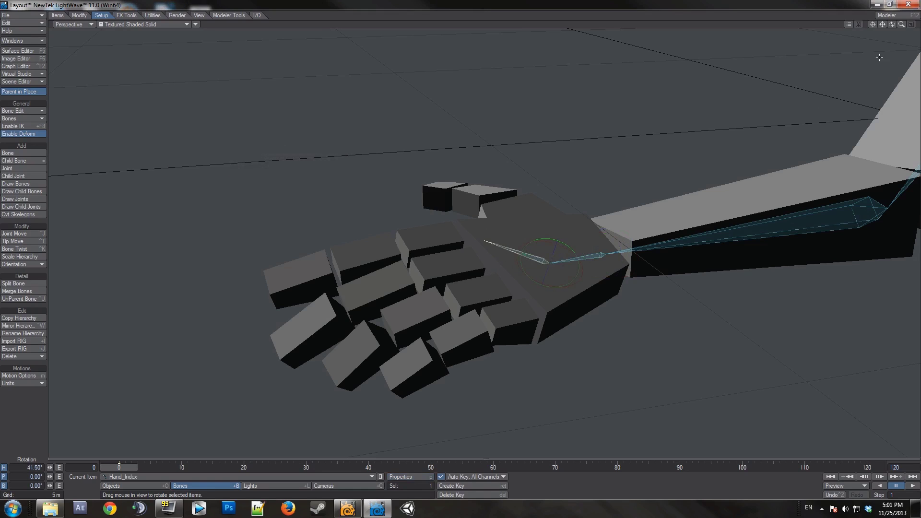
pyautogui.moveTo(892, 25); pyautogui.dragTo(900, 56)
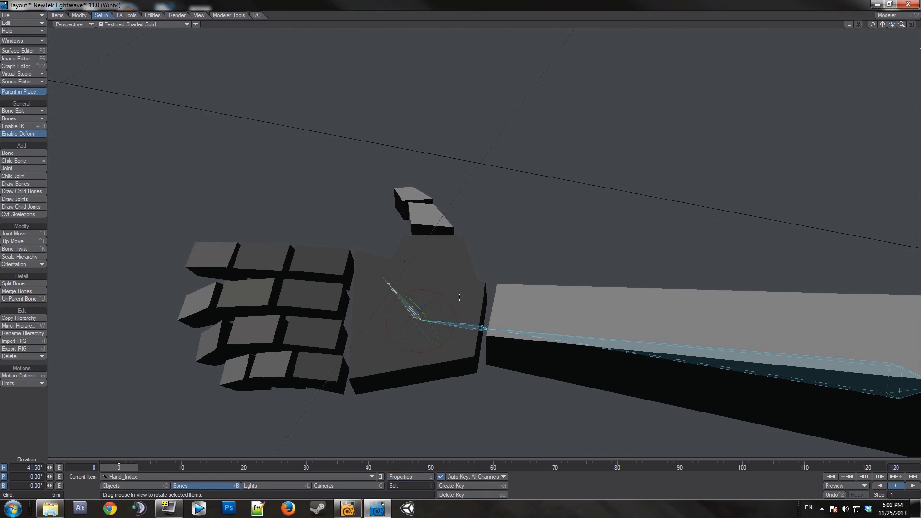
# Fit the Hand_Index bone to the index knuckle with heading 33.3°, pitch -4.2° and a rest length of 767 mm
pyautogui.moveTo(459, 297); pyautogui.dragTo(464, 297)
pyautogui.press('p')
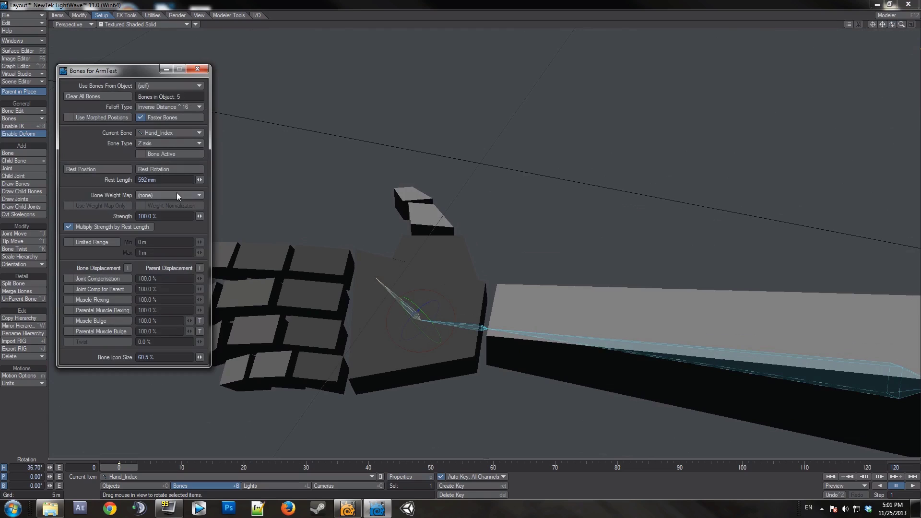
pyautogui.moveTo(200, 179); pyautogui.dragTo(203, 180)
pyautogui.moveTo(427, 290); pyautogui.dragTo(431, 291)
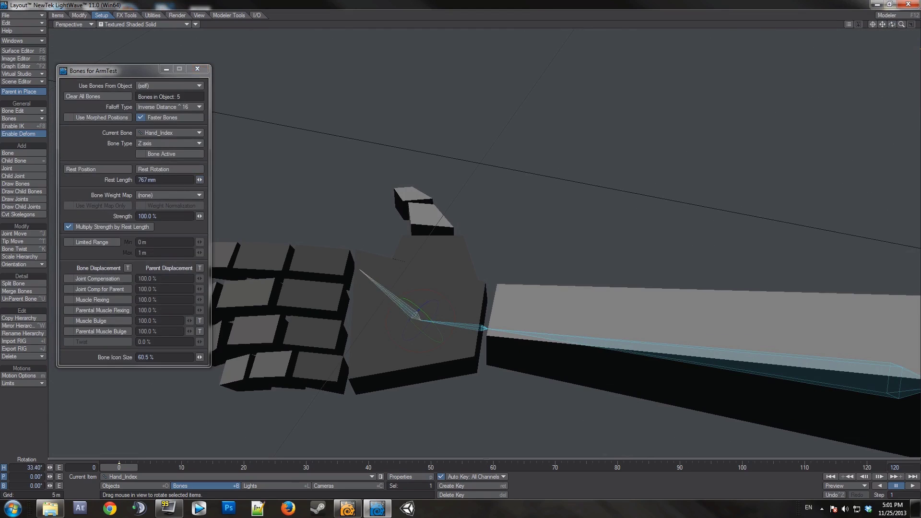
pyautogui.click(197, 69)
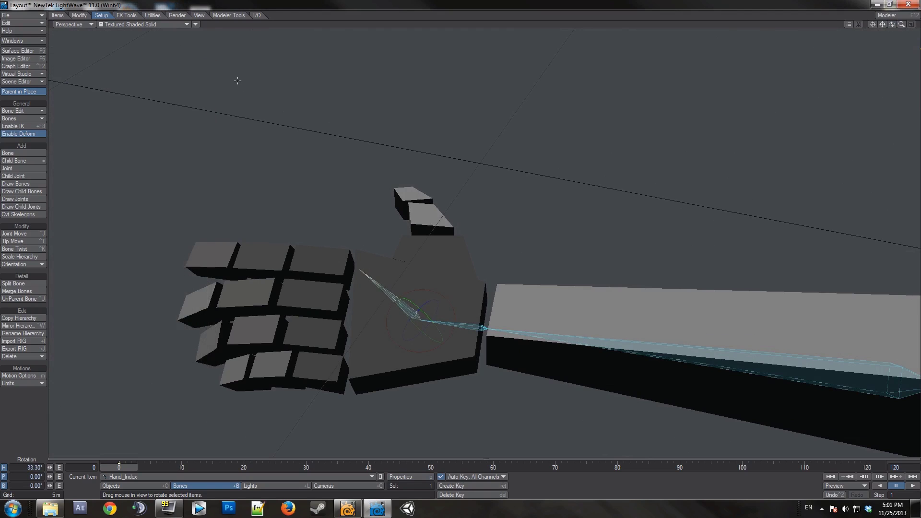
pyautogui.moveTo(892, 24); pyautogui.dragTo(885, 57)
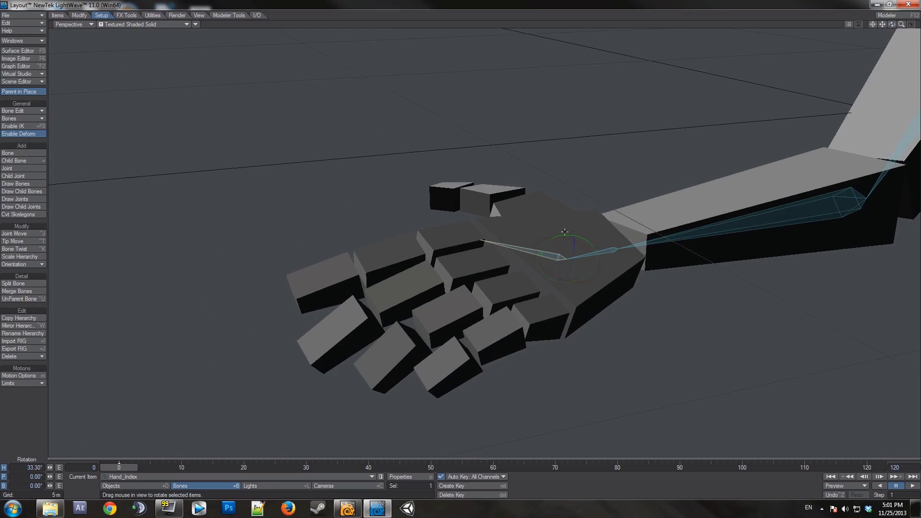
pyautogui.moveTo(564, 231); pyautogui.dragTo(581, 237)
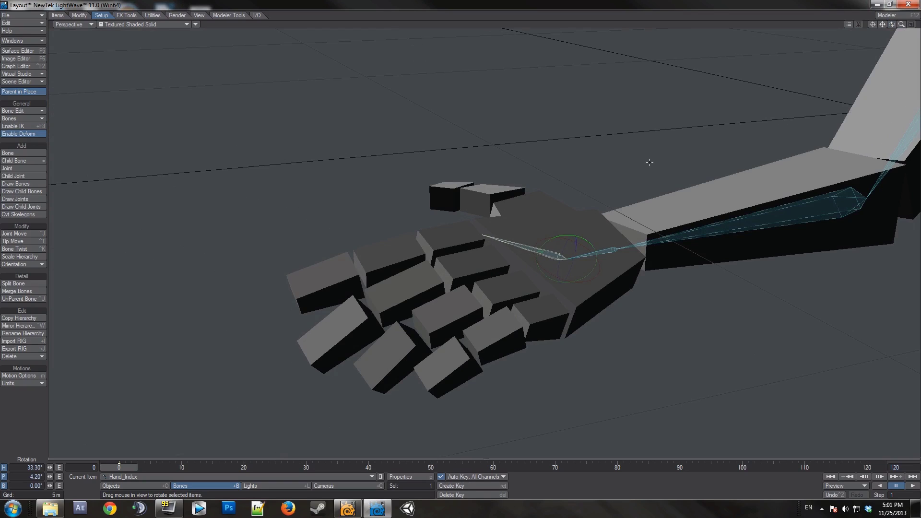
# Add a child bone named Index_Base to the Hand_Index bone and rotate its heading to -38.2° along the index finger
pyautogui.press('=')
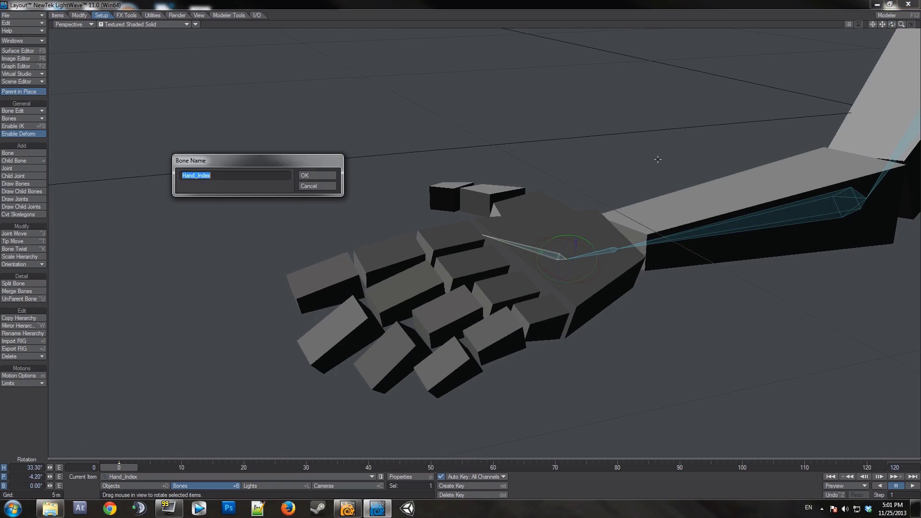
pyautogui.moveTo(199, 176); pyautogui.dragTo(181, 176)
pyautogui.press('BackSpace')
pyautogui.write('_Base')
pyautogui.press('Return')
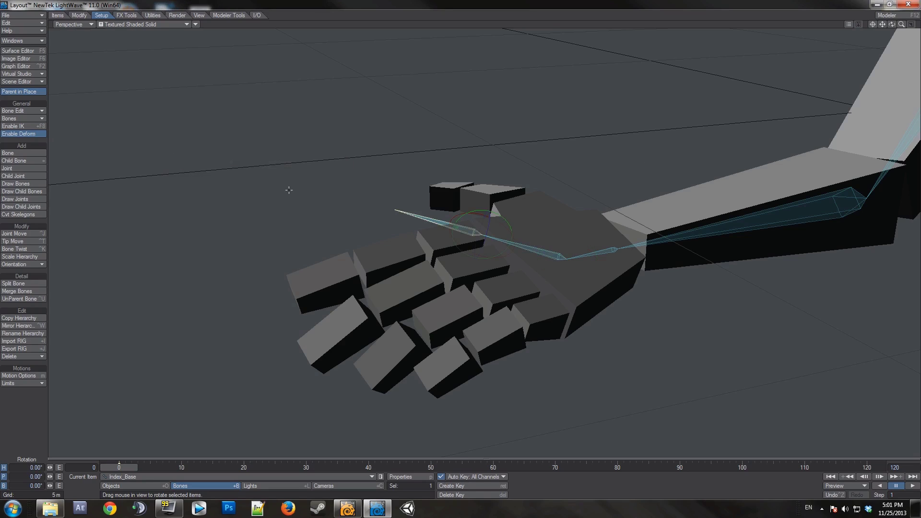
pyautogui.moveTo(503, 223); pyautogui.dragTo(463, 224)
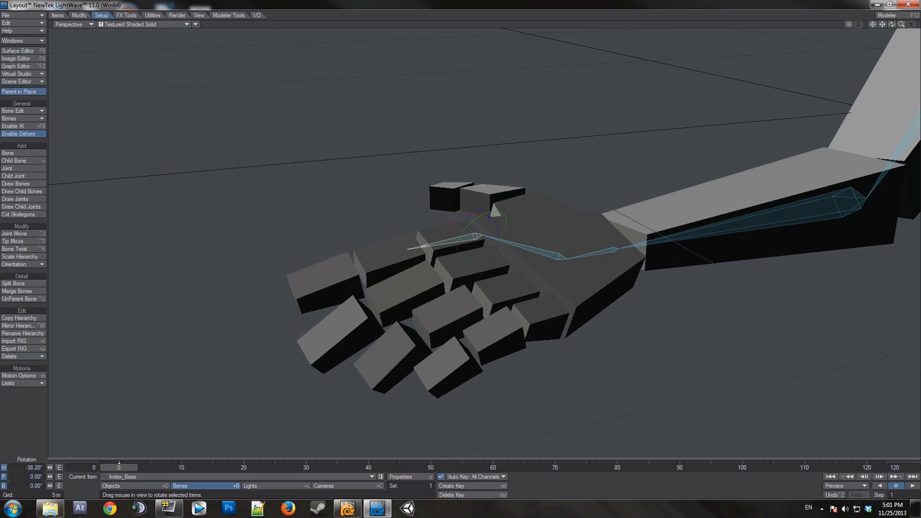
# Shorten the Index_Base bone's rest length so it ends at the index finger's first joint, and close the bone properties
pyautogui.moveTo(892, 25); pyautogui.dragTo(881, 9)
pyautogui.moveTo(794, 30); pyautogui.dragTo(661, 91)
pyautogui.press('p')
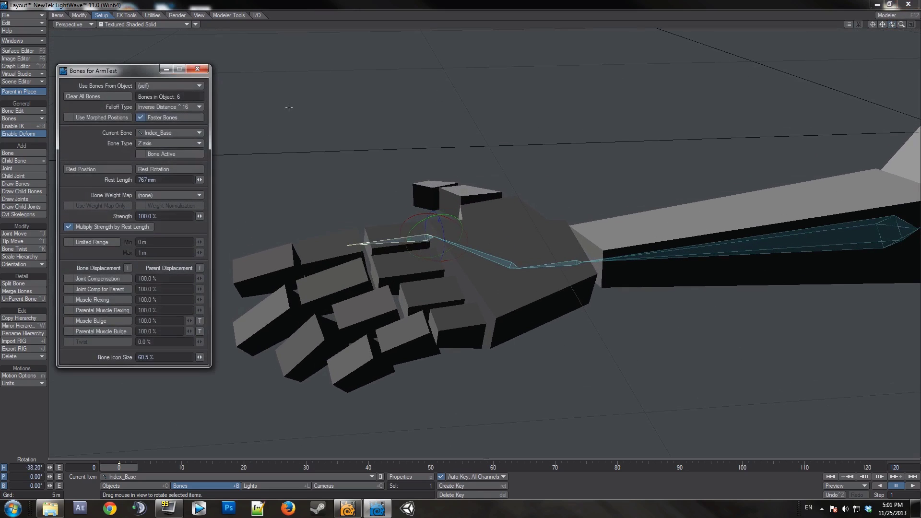
pyautogui.moveTo(200, 179); pyautogui.dragTo(183, 179)
pyautogui.click(203, 69)
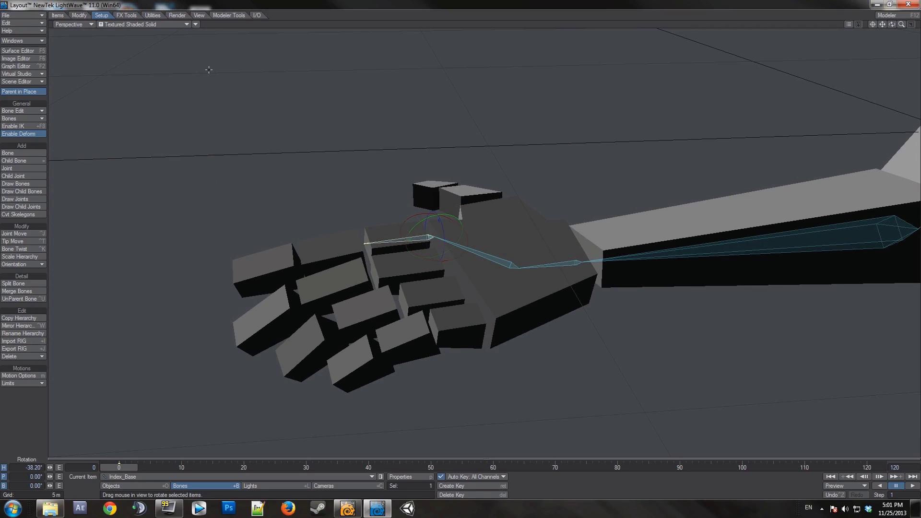
# Add a child bone named Index_Mid to the Index_Base bone
pyautogui.press('=')
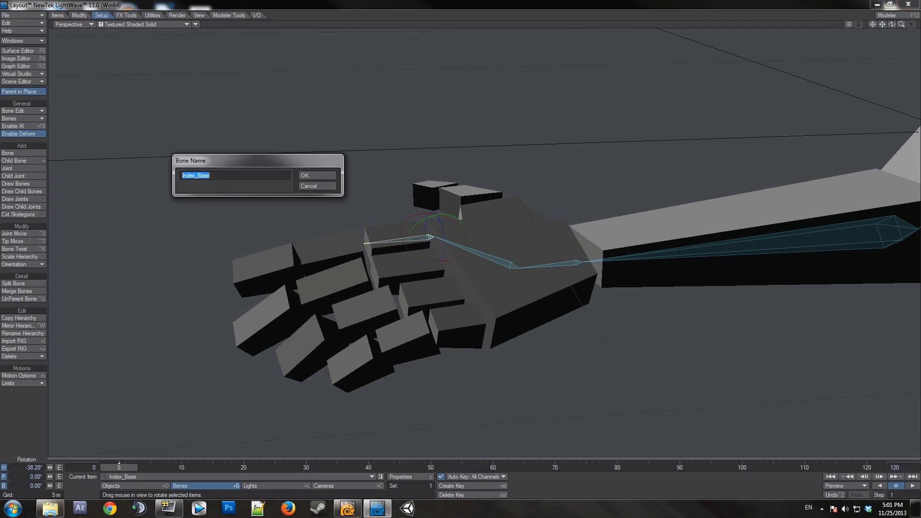
pyautogui.click(210, 176)
pyautogui.press('BackSpace')
pyautogui.press('BackSpace')
pyautogui.press('BackSpace')
pyautogui.write('Mid')
pyautogui.press('Return')
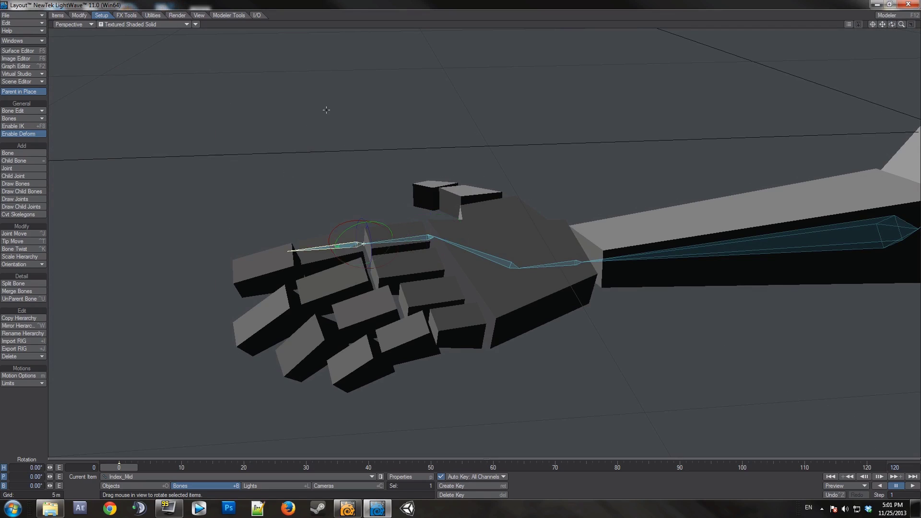
# Pitch the Index_Mid bone to 14.7° along the middle finger segment and set its rest length to 533 mm
pyautogui.click(874, 24)
pyautogui.moveTo(900, 25)
pyautogui.mouseDown()
pyautogui.moveTo(914, 20)
pyautogui.moveTo(895, 26)
pyautogui.mouseUp()
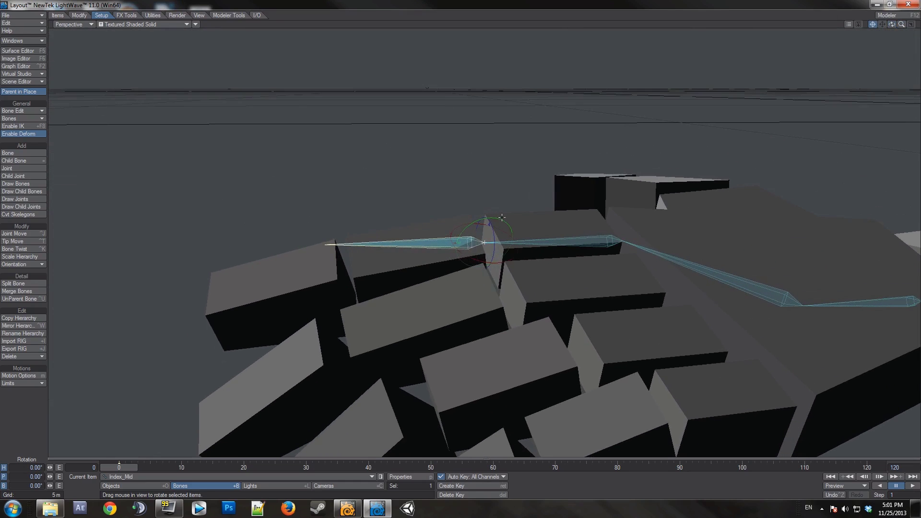
pyautogui.moveTo(502, 217)
pyautogui.mouseDown()
pyautogui.moveTo(502, 206)
pyautogui.moveTo(502, 235)
pyautogui.mouseUp()
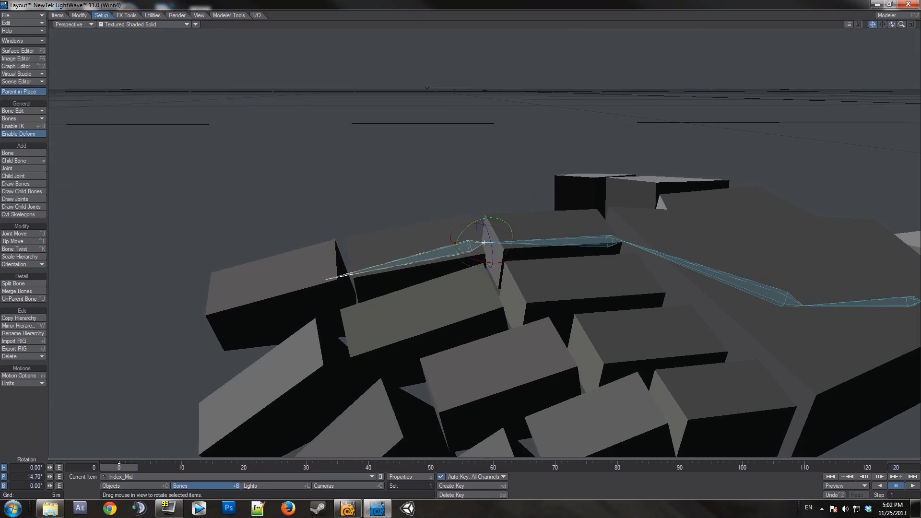
pyautogui.press('p')
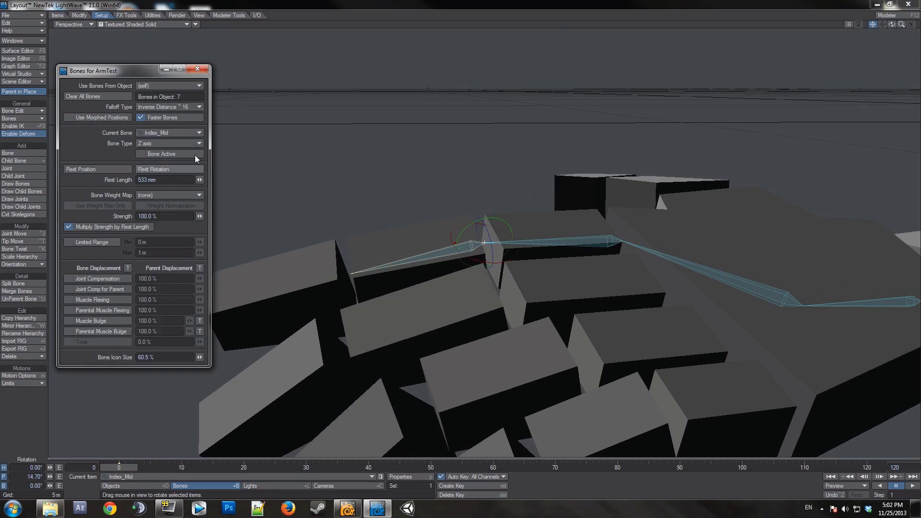
pyautogui.click(197, 69)
# Add a child bone named Index_Tip to the Index_Mid bone
pyautogui.press('=')
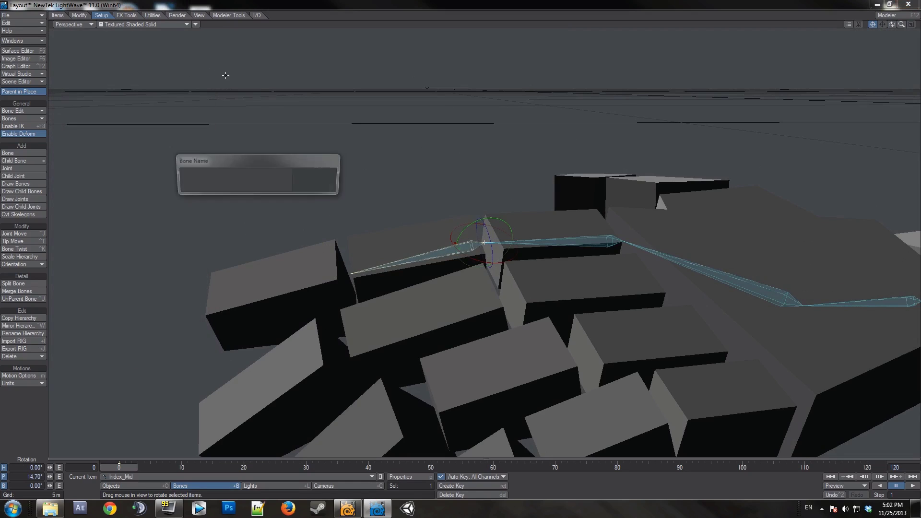
pyautogui.click(207, 176)
pyautogui.moveTo(207, 175); pyautogui.dragTo(198, 175)
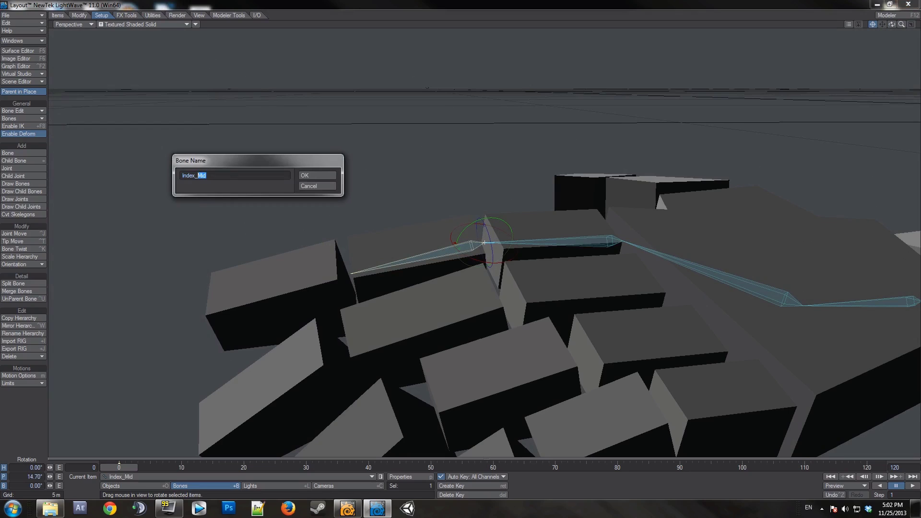
pyautogui.write('Tip')
pyautogui.press('Return')
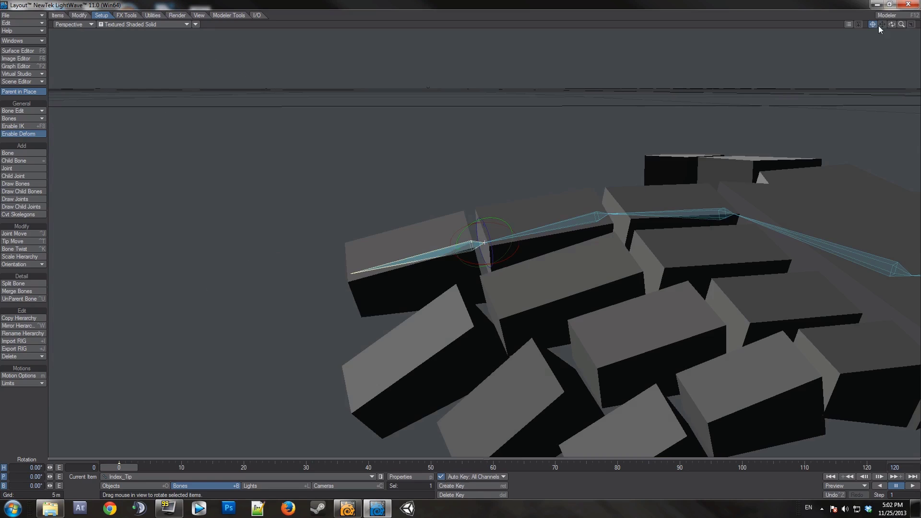
# Correct the Index_Base bone's heading to -33.2° so the bone chain follows the centre of the index finger
pyautogui.moveTo(892, 24)
pyautogui.mouseDown()
pyautogui.moveTo(914, 28)
pyautogui.moveTo(879, 30)
pyautogui.mouseUp()
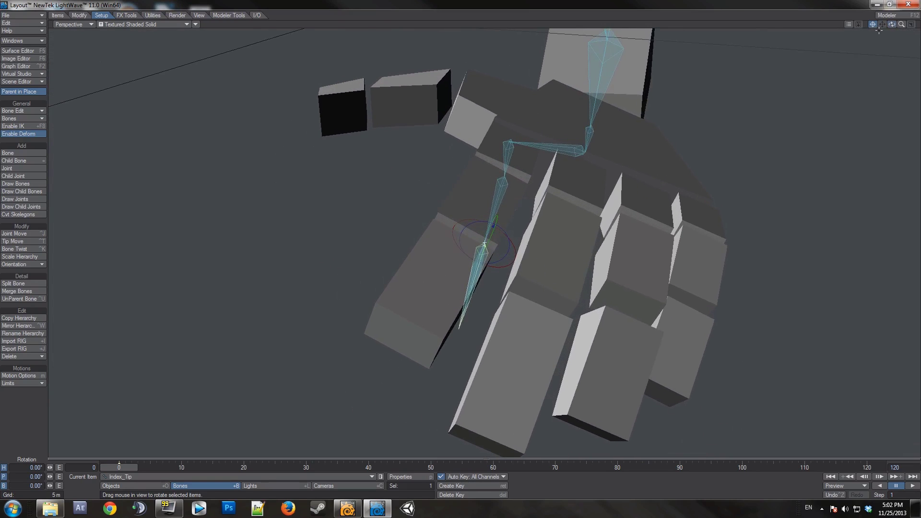
pyautogui.click(510, 155)
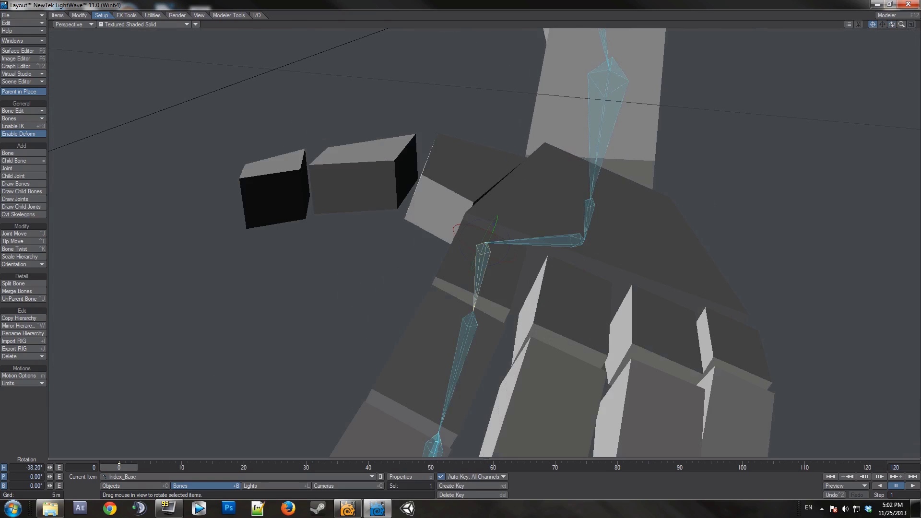
pyautogui.moveTo(499, 238)
pyautogui.mouseDown()
pyautogui.moveTo(508, 238)
pyautogui.moveTo(499, 236)
pyautogui.mouseUp()
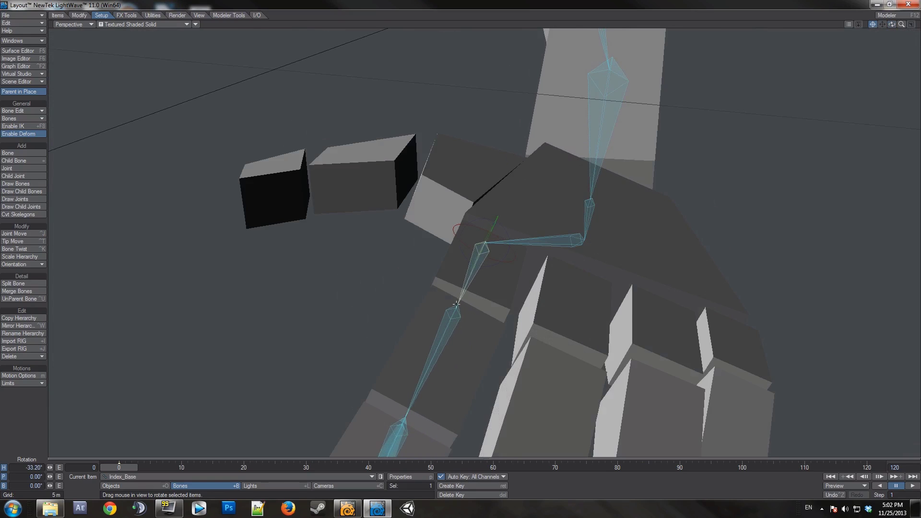
# Check the alignment of the index finger bones and set the Index_Tip bone's pitch to 4.9° along the fingertip
pyautogui.click(471, 288)
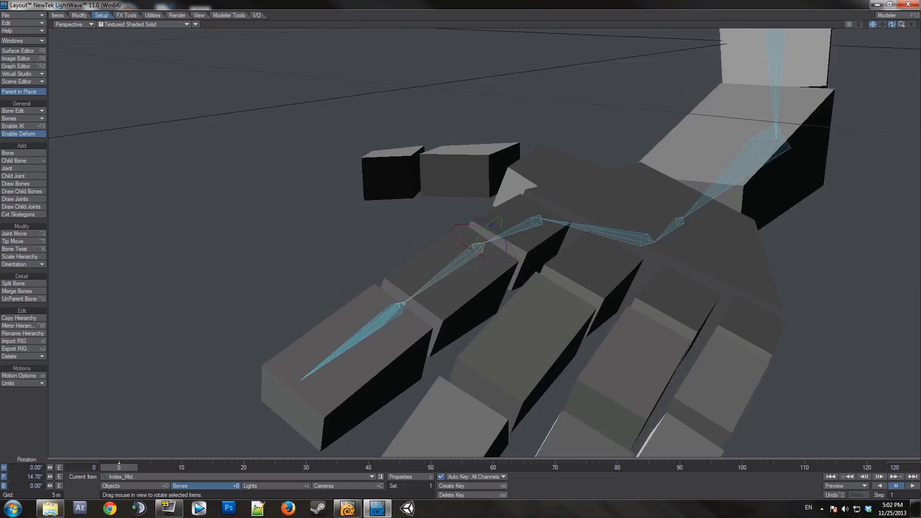
pyautogui.moveTo(507, 235)
pyautogui.keyDown('alt'); pyautogui.mouseDown()
pyautogui.moveTo(501, 184)
pyautogui.moveTo(513, 212)
pyautogui.moveTo(503, 210)
pyautogui.moveTo(521, 220)
pyautogui.moveTo(491, 215)
pyautogui.moveTo(512, 220)
pyautogui.mouseUp(); pyautogui.keyUp('alt')
pyautogui.click(401, 279)
pyautogui.click(538, 219)
pyautogui.click(390, 296)
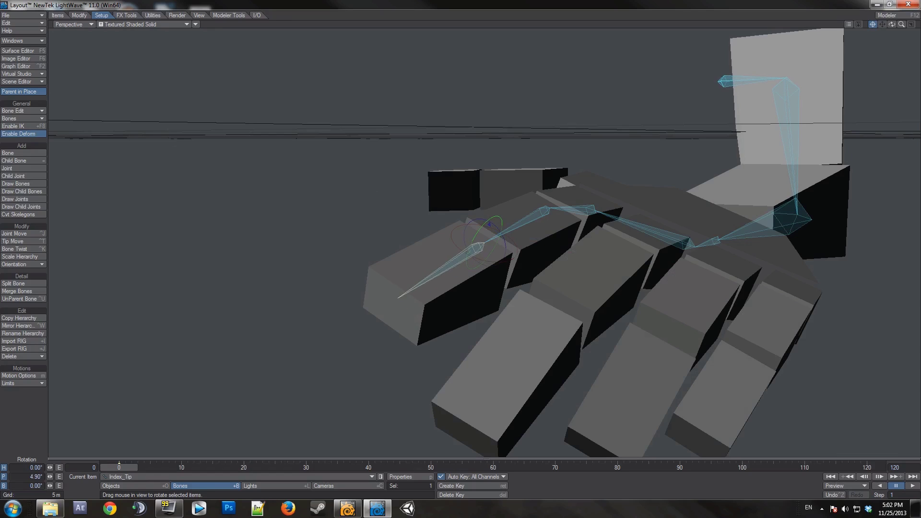
pyautogui.moveTo(892, 25); pyautogui.dragTo(849, 16)
pyautogui.moveTo(907, 46); pyautogui.dragTo(912, 65)
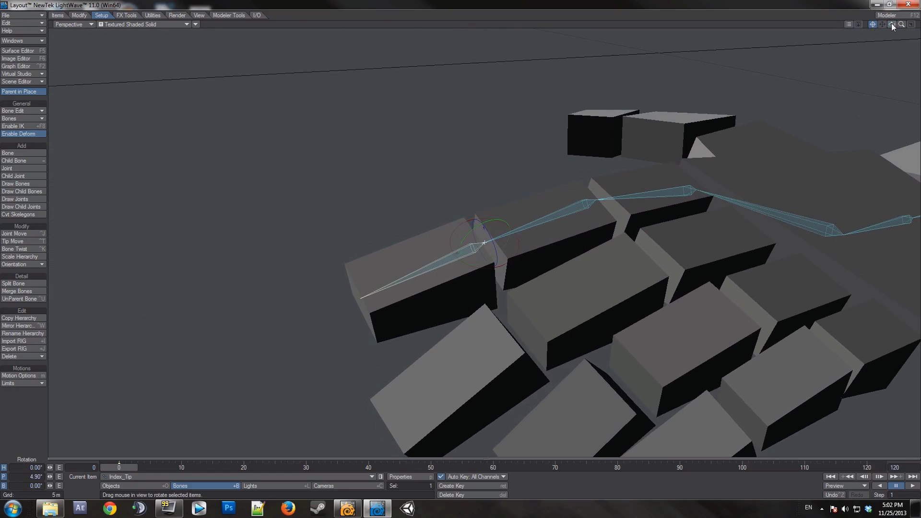
# Add a child bone named Hand_Thumb to the Hand bone
pyautogui.click(871, 25)
pyautogui.moveTo(883, 25); pyautogui.dragTo(821, 18)
pyautogui.moveTo(901, 25); pyautogui.dragTo(872, 26)
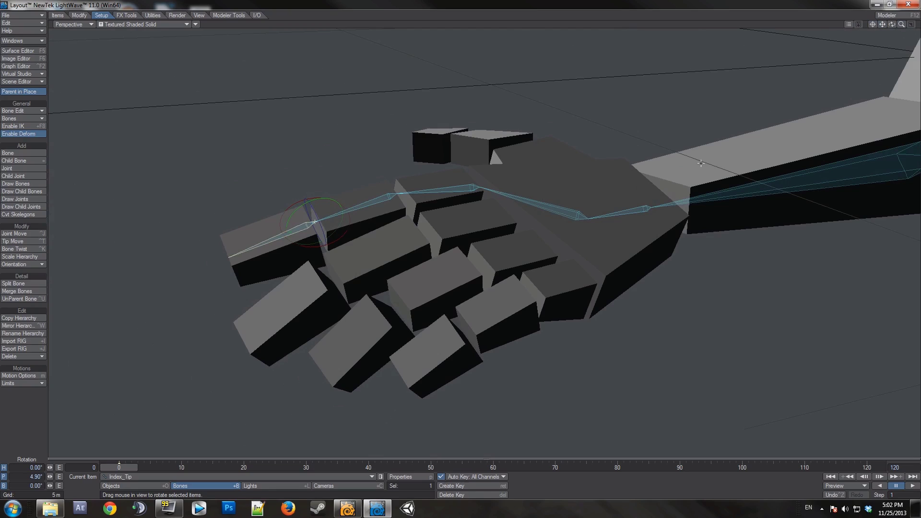
pyautogui.click(641, 210)
pyautogui.press('=')
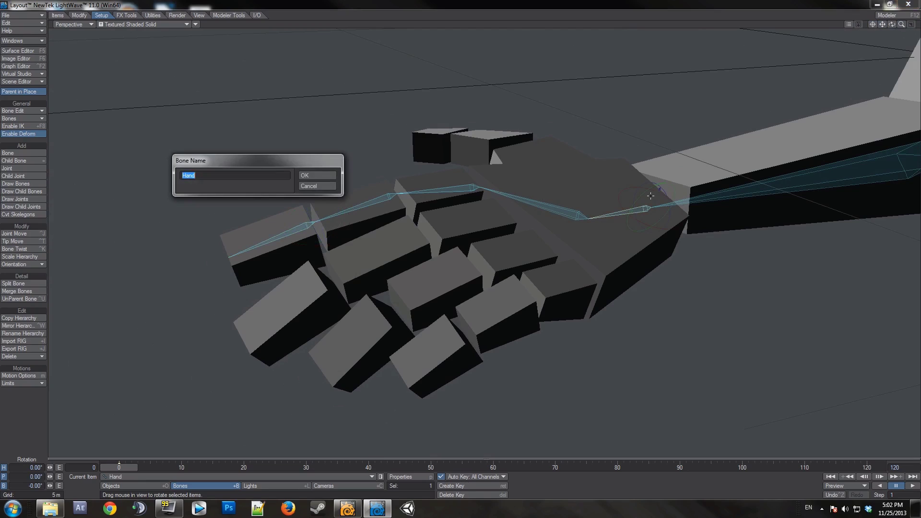
pyautogui.press('Return')
pyautogui.write('_Thumb')
pyautogui.press('Return')
# Rotate the Hand_Thumb bone to heading 100.5° and pitch -11° toward the thumb, and set its rest length to 461 mm
pyautogui.moveTo(609, 208); pyautogui.dragTo(625, 179)
pyautogui.hotkey('ctrl', 'z')
pyautogui.moveTo(891, 27)
pyautogui.mouseDown()
pyautogui.moveTo(913, 44)
pyautogui.moveTo(878, 41)
pyautogui.moveTo(892, 29)
pyautogui.mouseUp()
pyautogui.moveTo(622, 281); pyautogui.dragTo(622, 269)
pyautogui.press('p')
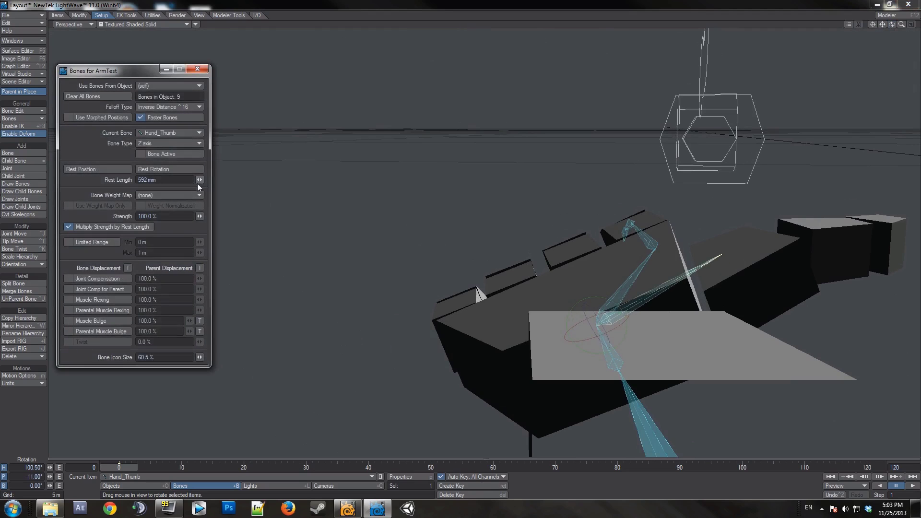
pyautogui.moveTo(209, 179); pyautogui.dragTo(207, 179)
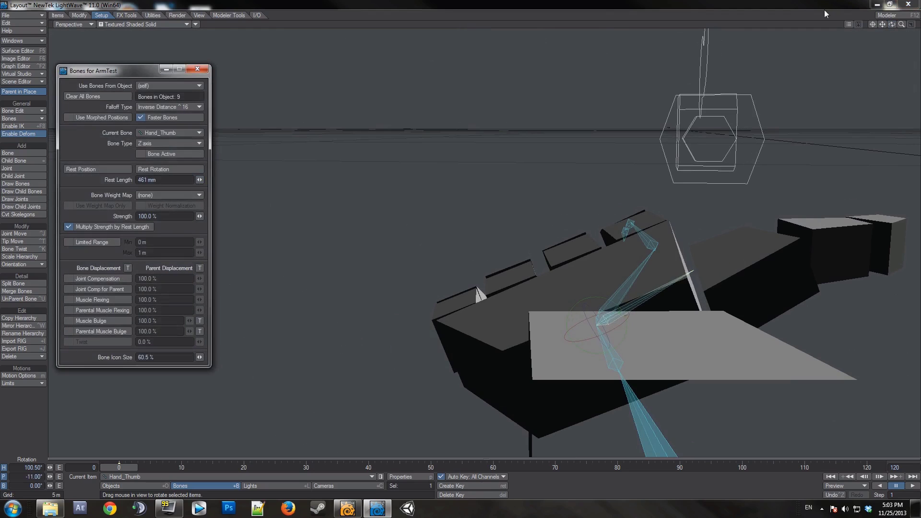
pyautogui.moveTo(892, 25)
pyautogui.mouseDown()
pyautogui.moveTo(882, 36)
pyautogui.moveTo(906, 43)
pyautogui.moveTo(891, 28)
pyautogui.mouseUp()
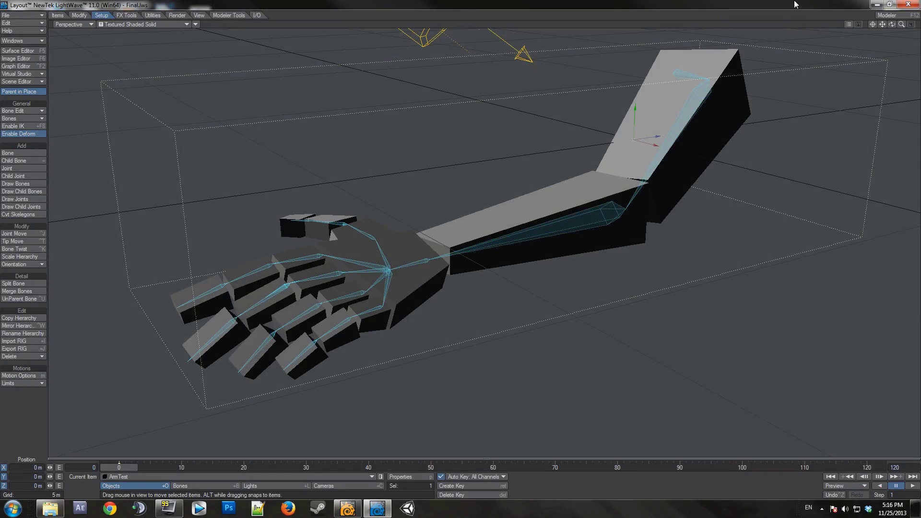
# Review the completed arm and finger skeleton and turn on all bones of the ArmTest object
pyautogui.moveTo(882, 24)
pyautogui.mouseDown()
pyautogui.moveTo(901, 31)
pyautogui.moveTo(871, 20)
pyautogui.moveTo(907, 24)
pyautogui.moveTo(883, 25)
pyautogui.mouseUp()
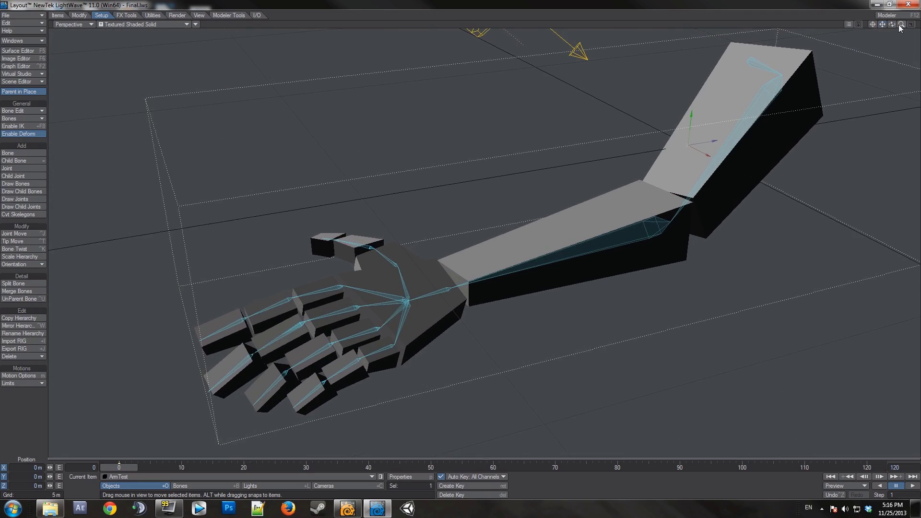
pyautogui.moveTo(902, 24); pyautogui.dragTo(903, 27)
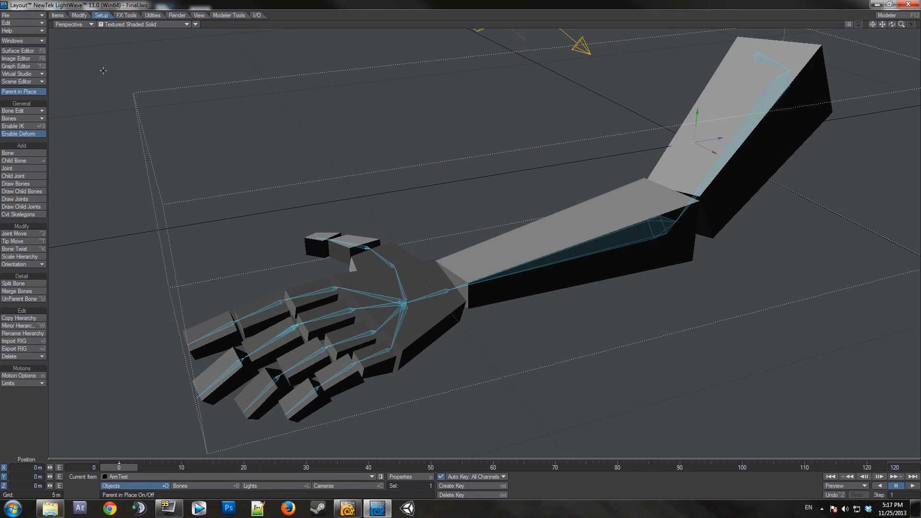
pyautogui.click(17, 119)
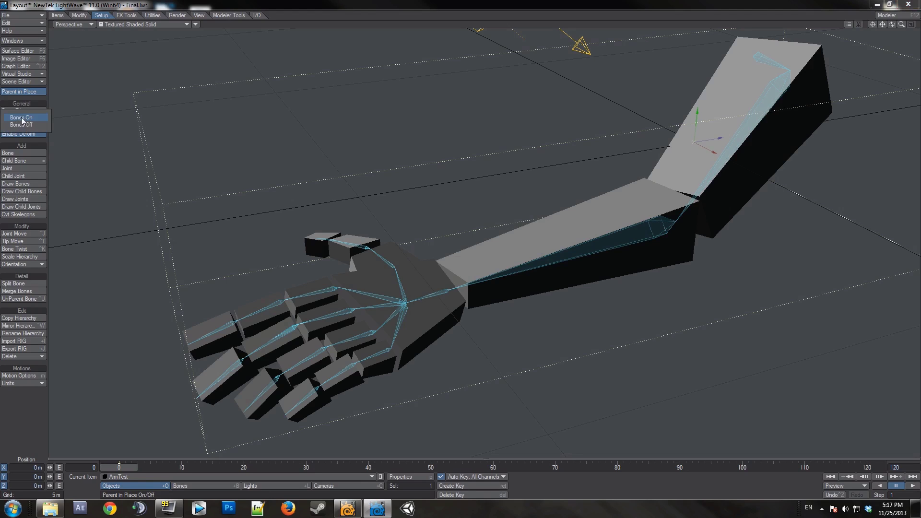
pyautogui.click(21, 118)
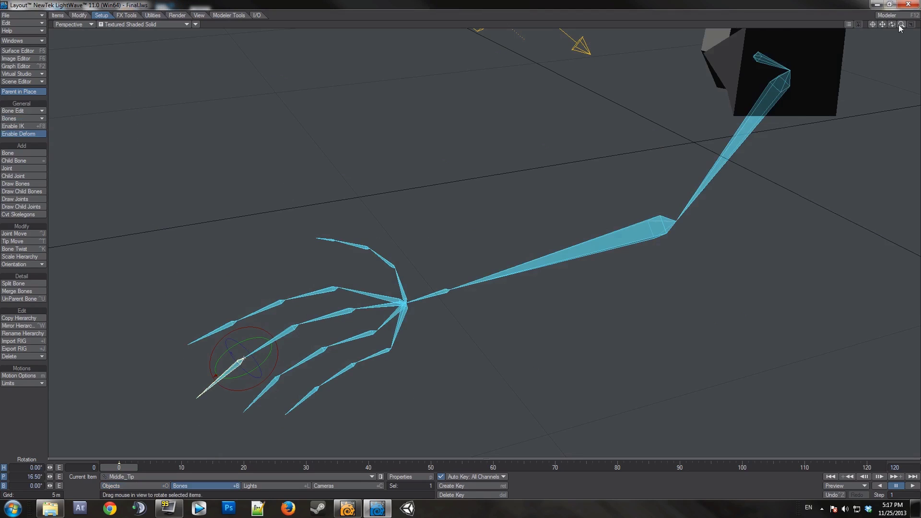
# Select the Shoulder bone at the root of the arm skeleton and undo the last change
pyautogui.moveTo(902, 24)
pyautogui.mouseDown()
pyautogui.moveTo(844, 42)
pyautogui.moveTo(875, 24)
pyautogui.moveTo(863, 25)
pyautogui.moveTo(880, 32)
pyautogui.moveTo(860, 59)
pyautogui.moveTo(880, 6)
pyautogui.moveTo(883, 32)
pyautogui.moveTo(883, 12)
pyautogui.moveTo(885, 23)
pyautogui.moveTo(911, 18)
pyautogui.moveTo(884, 26)
pyautogui.mouseUp()
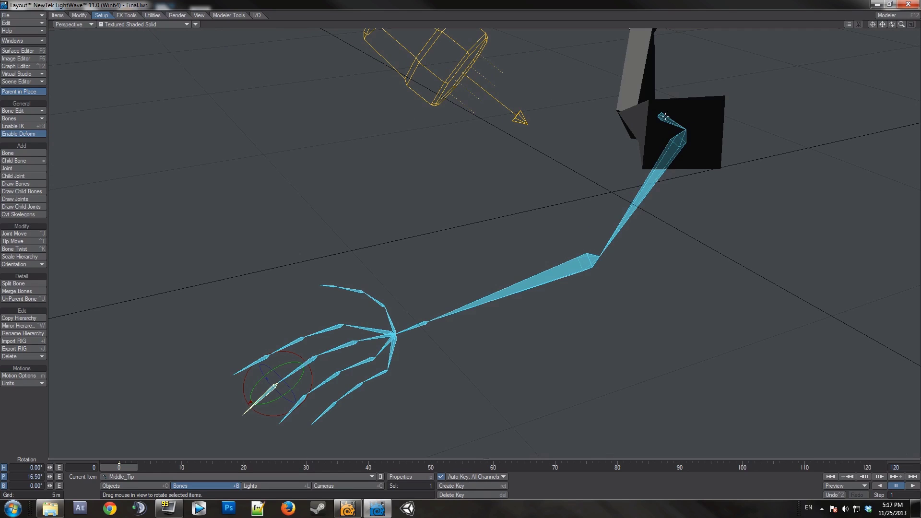
pyautogui.click(663, 116)
pyautogui.hotkey('ctrl', 'z')
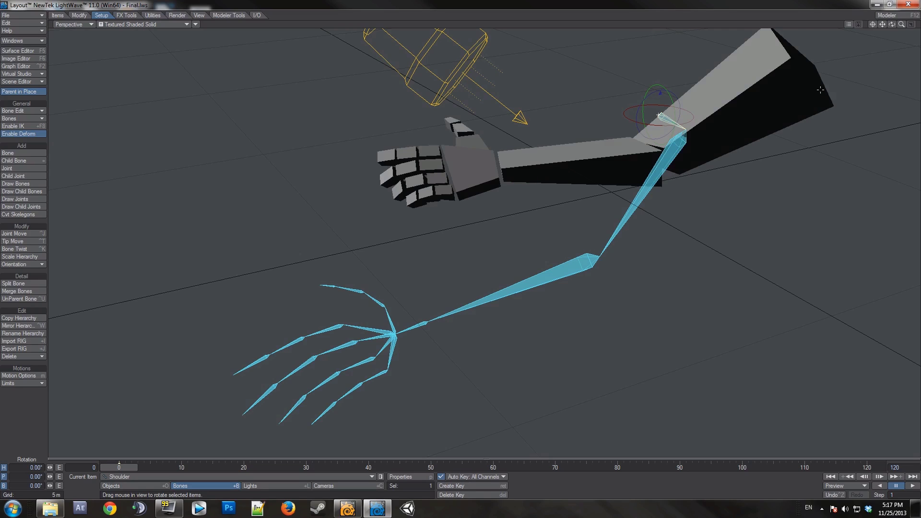
# Record the pivot rotation of each bone in the arm hierarchy, from the Shoulder down through all the finger bones
pyautogui.press('Down')
pyautogui.hotkey('shift', 'p')
pyautogui.press('Down')
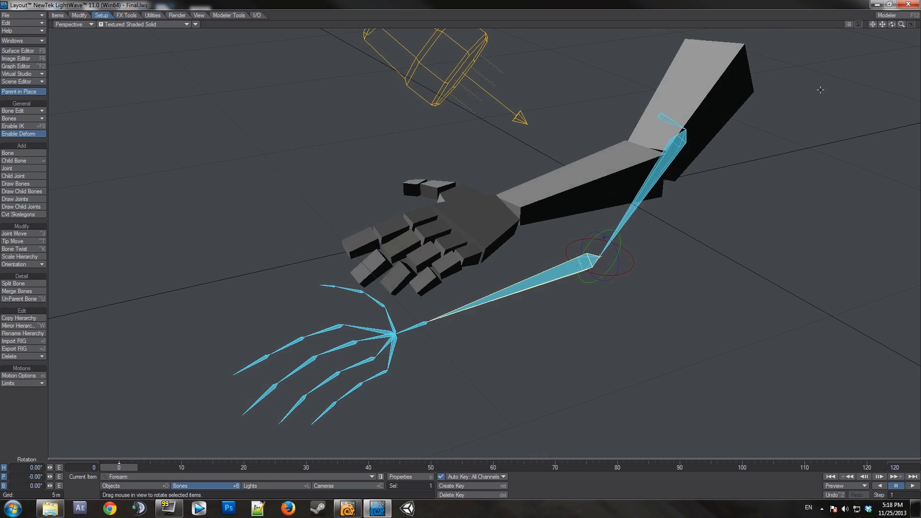
pyautogui.press('Down')
pyautogui.press('Down')
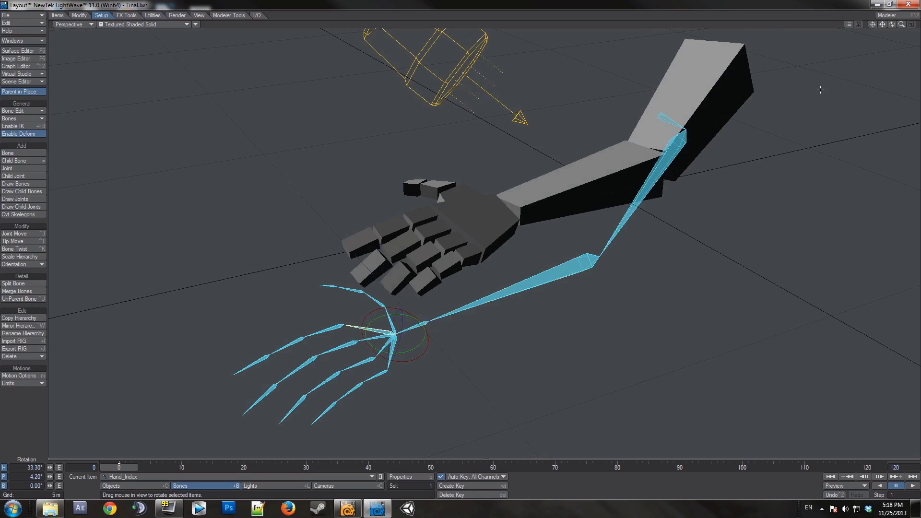
pyautogui.press('Down')
pyautogui.press('Down')
pyautogui.press('Down')
pyautogui.press('Down')
pyautogui.press('Down')
pyautogui.press('Down')
pyautogui.press('Down')
pyautogui.press('Down')
pyautogui.press('Down')
pyautogui.press('Down')
pyautogui.press('Down')
pyautogui.press('Down')
pyautogui.press('Down')
pyautogui.press('Down')
pyautogui.press('Down')
pyautogui.press('Down')
pyautogui.press('Down')
pyautogui.press('Down')
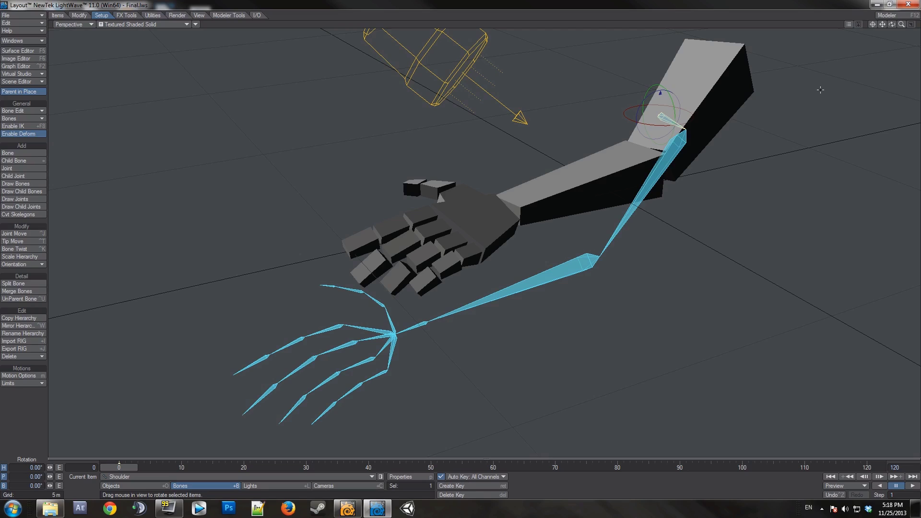
# Record the rest position of every bone in the hierarchy, starting at the Shoulder and continuing through the fingers
pyautogui.press('r')
pyautogui.press('Down')
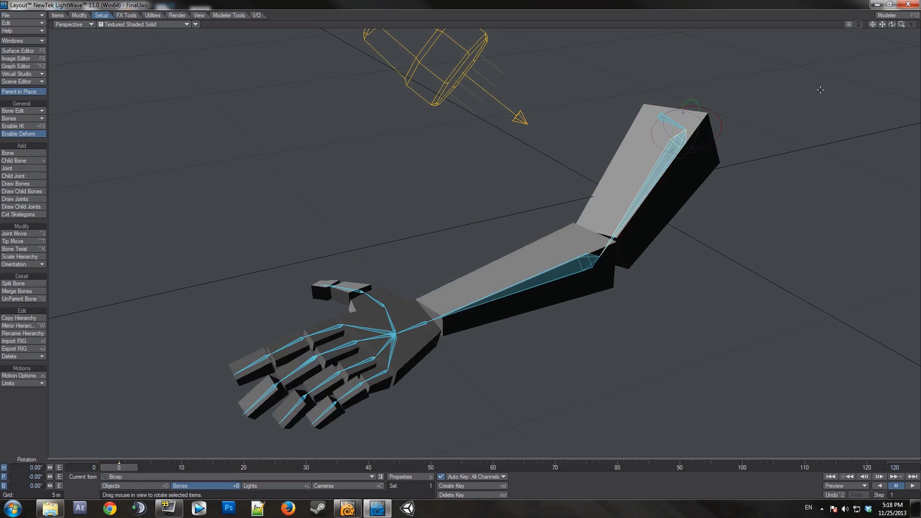
pyautogui.press('Down')
pyautogui.press('Down')
pyautogui.press('Down')
pyautogui.press('Down')
pyautogui.press('Down')
pyautogui.press('Down')
pyautogui.press('Down')
pyautogui.press('Down')
pyautogui.press('Down')
pyautogui.press('Down')
pyautogui.press('Down')
pyautogui.press('Down')
pyautogui.press('Down')
pyautogui.press('Down')
pyautogui.press('Down')
pyautogui.press('Down')
pyautogui.press('Down')
pyautogui.press('Down')
pyautogui.press('Down')
pyautogui.press('Down')
pyautogui.press('Down')
pyautogui.moveTo(892, 24)
pyautogui.mouseDown()
pyautogui.moveTo(918, 22)
pyautogui.moveTo(900, 24)
pyautogui.mouseUp()
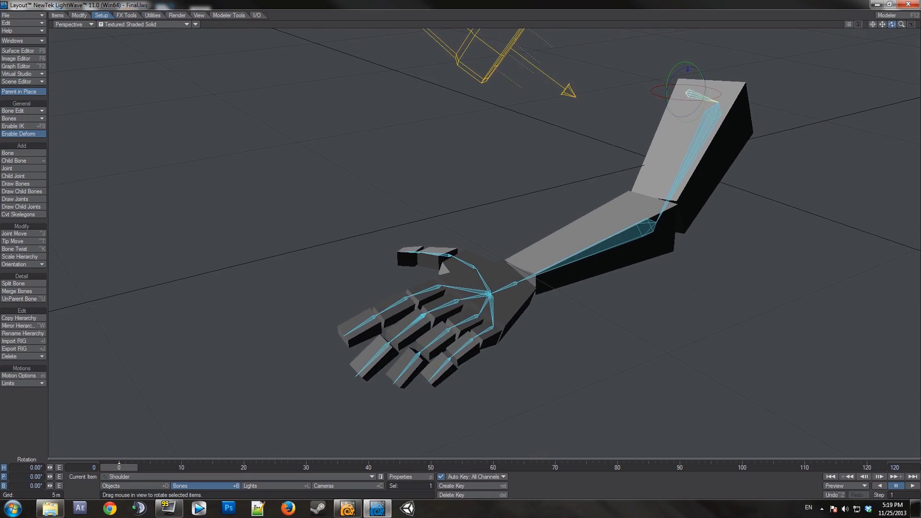
# Test the mesh deformation by rotating the Hand and Forearm bones, undoing each test rotation
pyautogui.click(515, 284)
pyautogui.moveTo(535, 247); pyautogui.dragTo(581, 201)
pyautogui.hotkey('ctrl', 'z')
pyautogui.click(646, 229)
pyautogui.moveTo(646, 229); pyautogui.dragTo(626, 240)
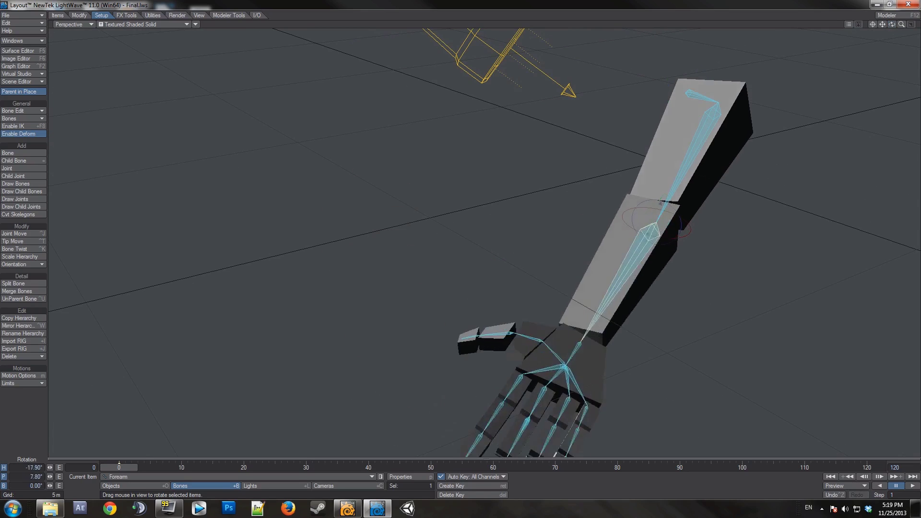
pyautogui.moveTo(604, 288); pyautogui.dragTo(591, 132)
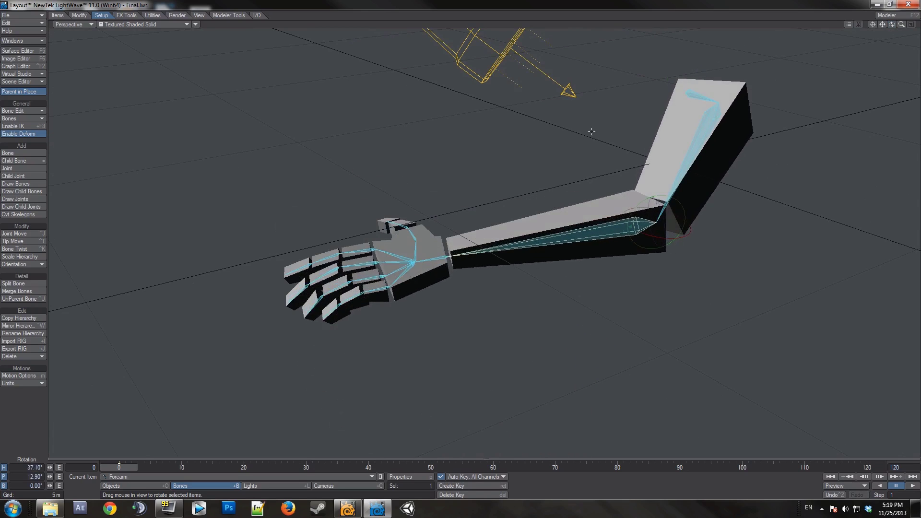
pyautogui.hotkey('ctrl', 'z')
# Open the bone properties and assign the Bicep weight map to the Bicep bone
pyautogui.click(697, 96)
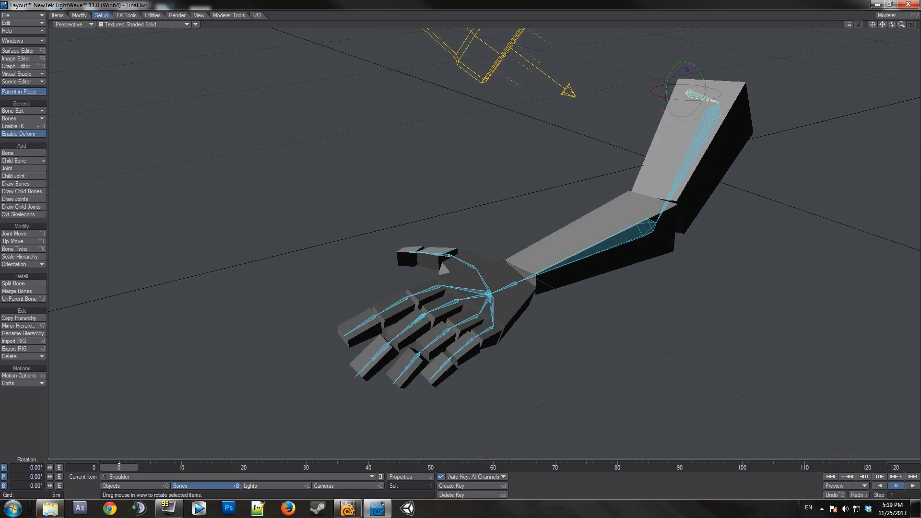
pyautogui.press('p')
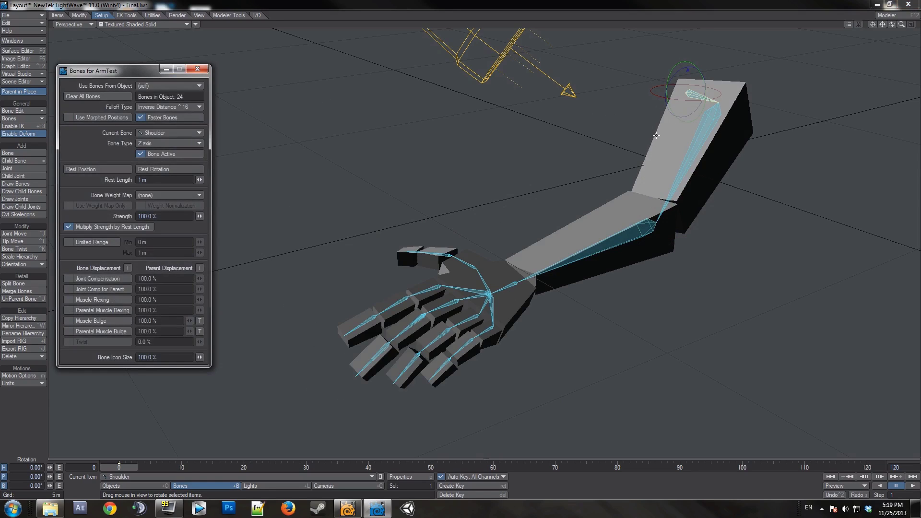
pyautogui.click(697, 140)
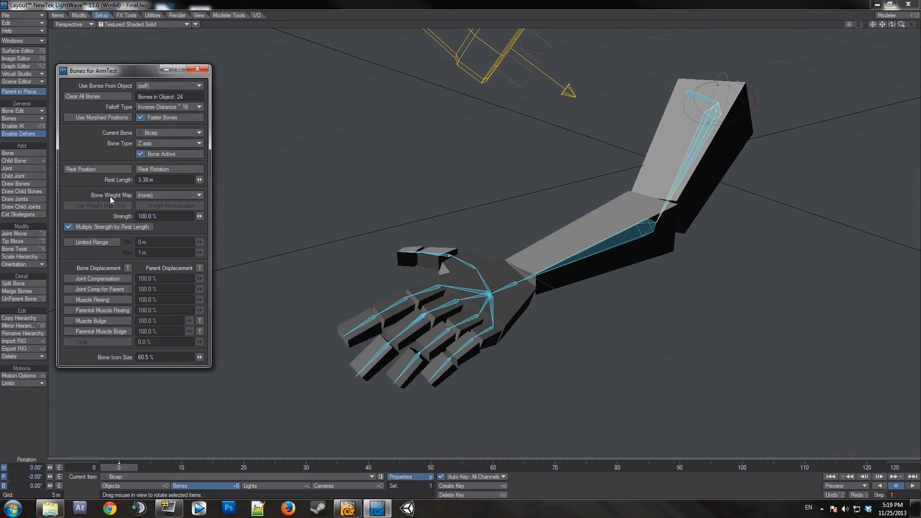
pyautogui.click(145, 195)
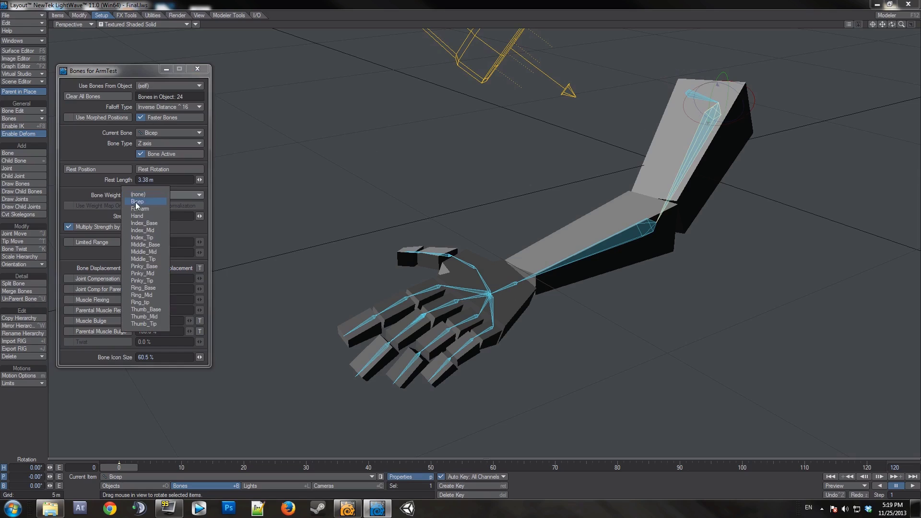
pyautogui.click(136, 204)
# Assign the Forearm weight map to the Forearm bone and the Hand weight map to the Hand bone
pyautogui.press('Down')
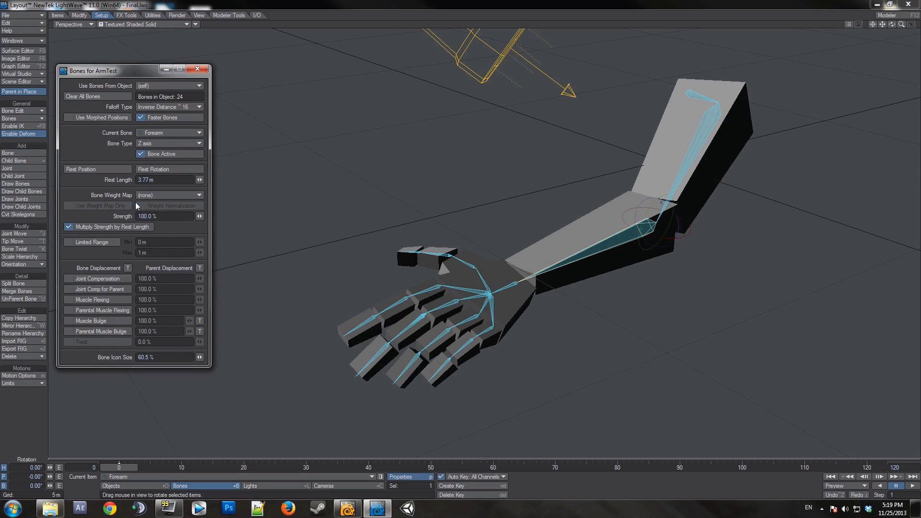
pyautogui.click(145, 194)
pyautogui.click(137, 210)
pyautogui.press('Down')
pyautogui.click(147, 196)
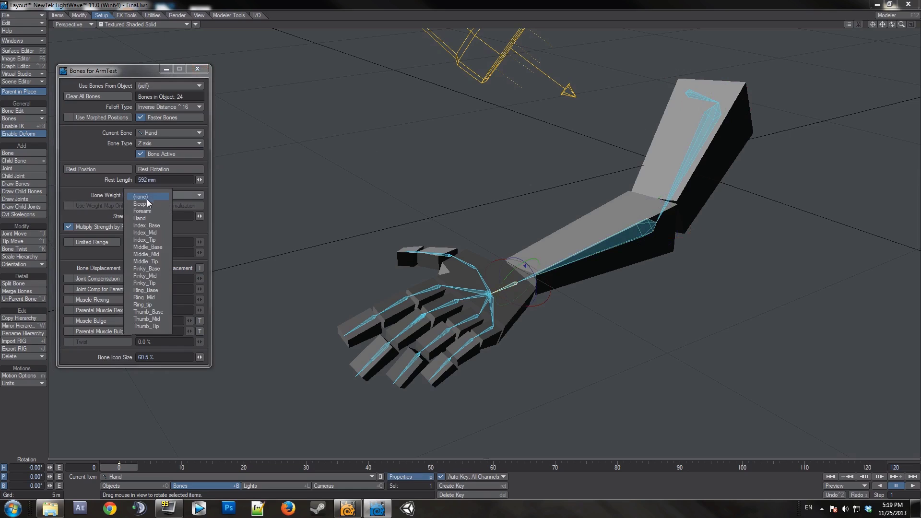
pyautogui.click(140, 219)
# Set the strength of the Hand_Index bone to 0%
pyautogui.press('Down')
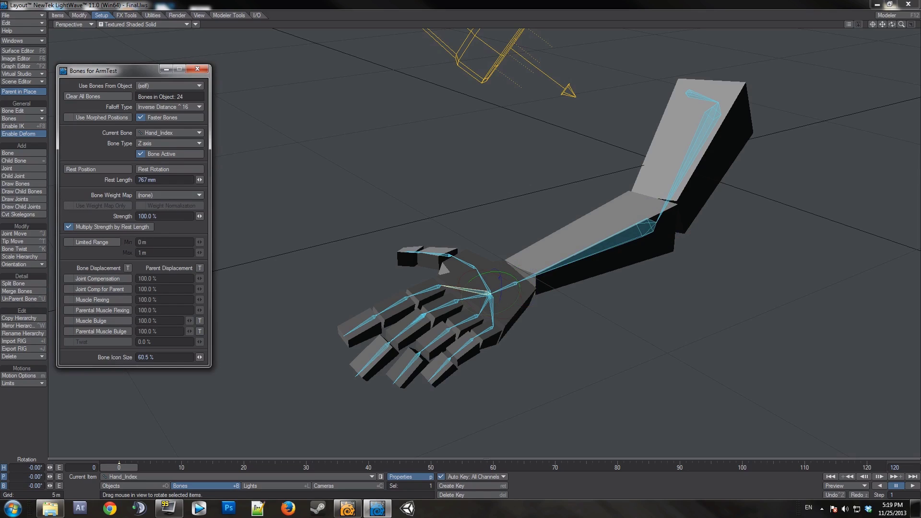
pyautogui.moveTo(154, 216); pyautogui.dragTo(138, 216)
pyautogui.write('0')
pyautogui.press('Return')
# Set the strength of the Hand_Middle bone and the adjacent palm bone to 0%
pyautogui.click(473, 299)
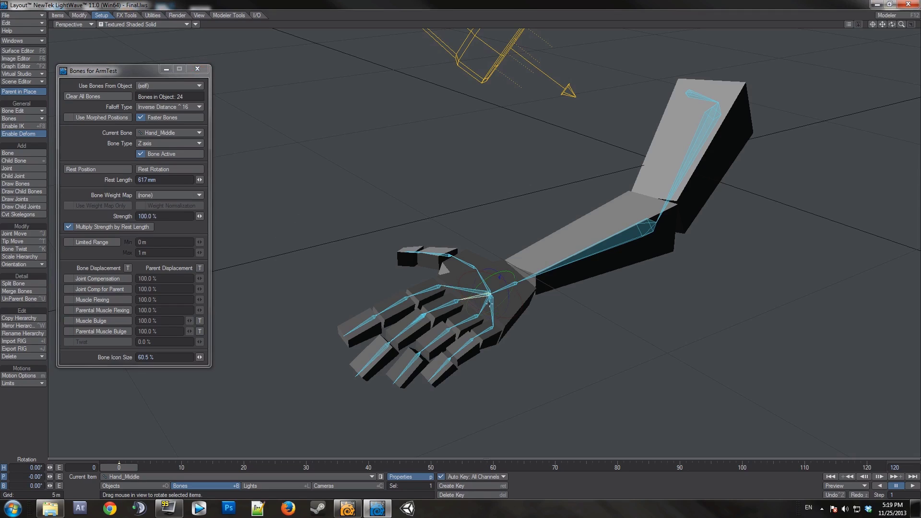
pyautogui.click(482, 306)
pyautogui.click(471, 297)
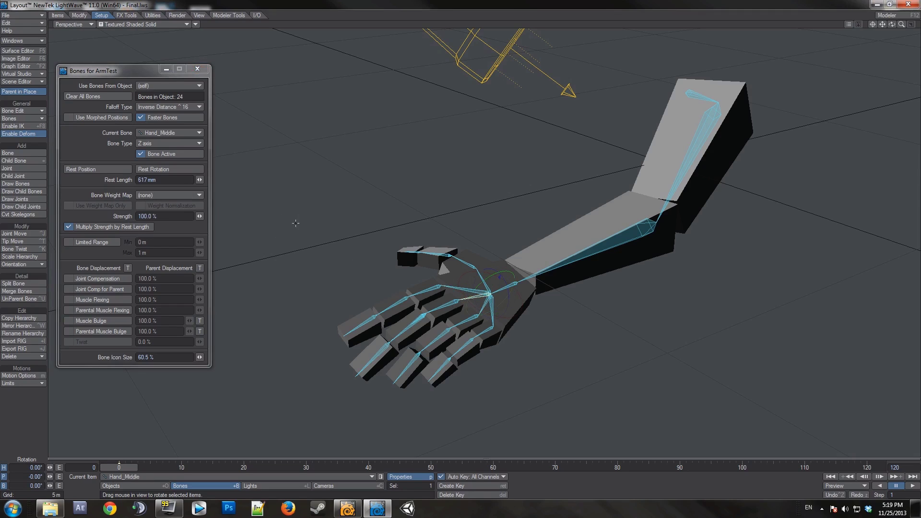
pyautogui.click(159, 217)
pyautogui.click(409, 299)
pyautogui.click(482, 309)
pyautogui.click(162, 215)
pyautogui.write('0')
pyautogui.press('Return')
# Set the strength of the Hand_Thumb bone to 0%
pyautogui.click(481, 279)
pyautogui.press('Return')
pyautogui.press('Return')
pyautogui.click(153, 216)
pyautogui.write('0')
pyautogui.press('Return')
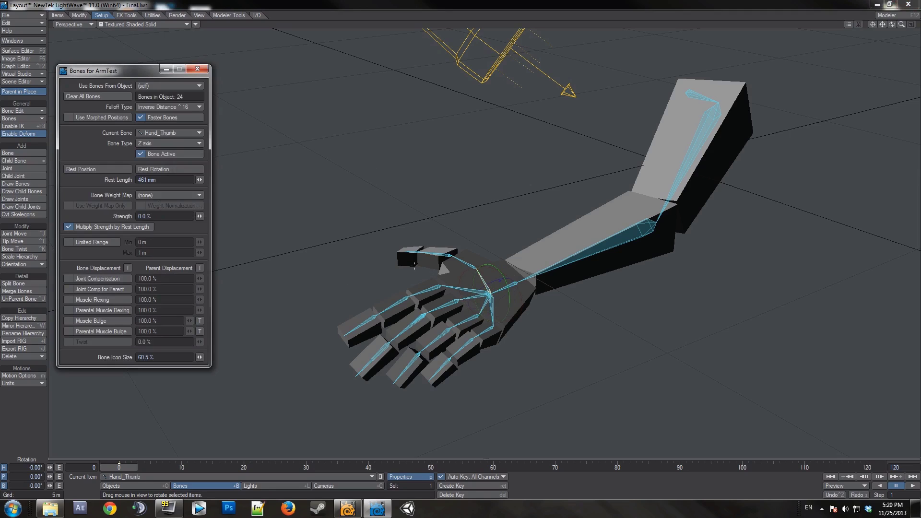
# Assign the Thumb_Base, Thumb_Mid and Thumb_Tip weight maps to the matching thumb bones
pyautogui.click(468, 266)
pyautogui.click(158, 195)
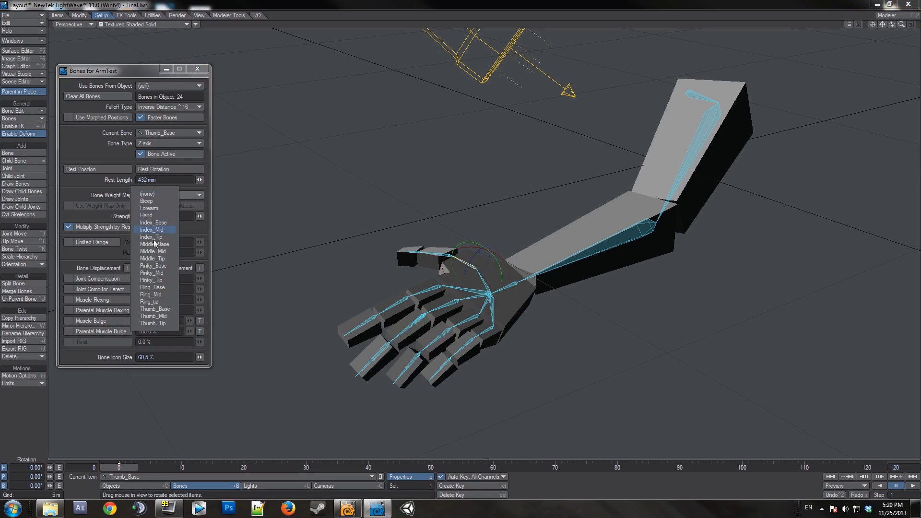
pyautogui.click(149, 310)
pyautogui.press('Down')
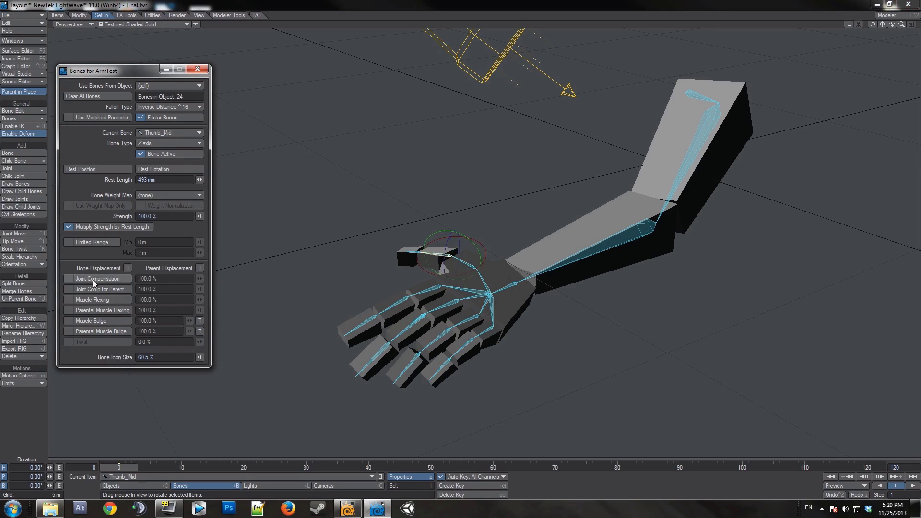
pyautogui.click(154, 192)
pyautogui.click(158, 315)
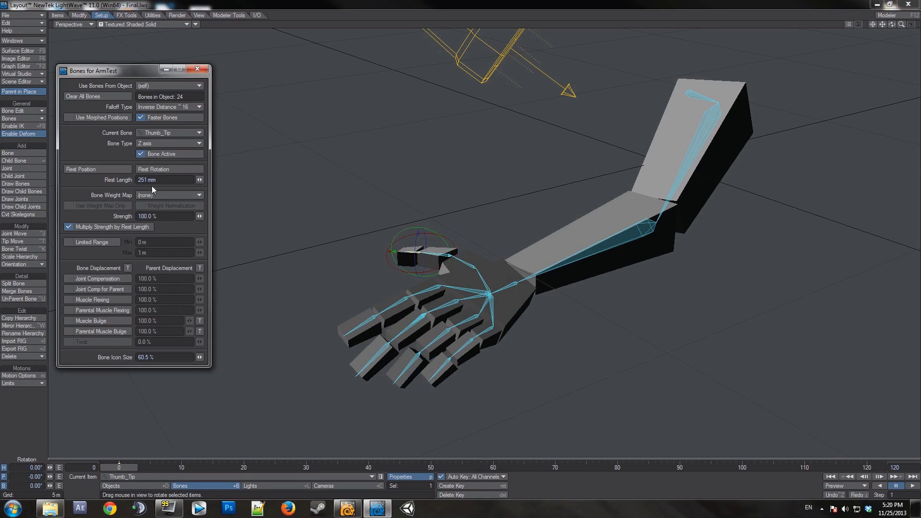
pyautogui.press('Down')
pyautogui.click(152, 195)
pyautogui.click(156, 323)
# Assign the Middle_Base, Middle_Mid and Middle_Tip weight maps to the matching middle finger bones
pyautogui.press('Down')
pyautogui.press('Down')
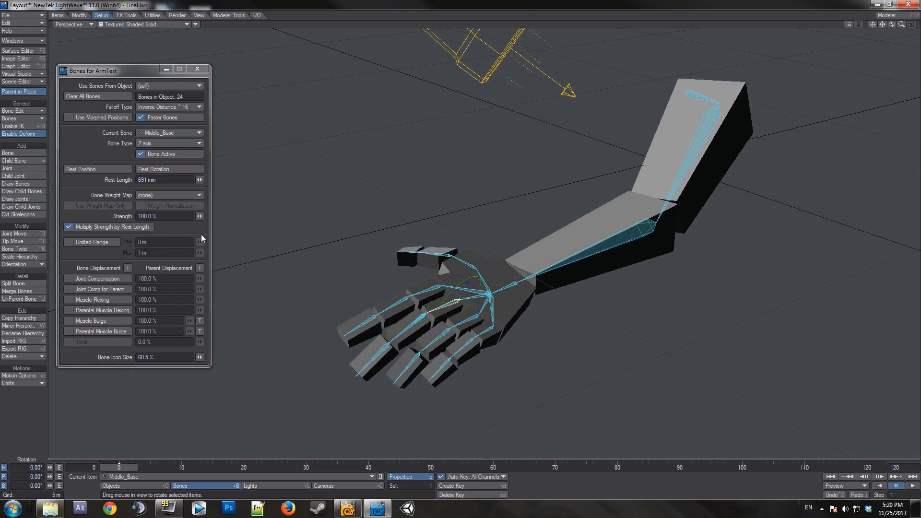
pyautogui.click(151, 196)
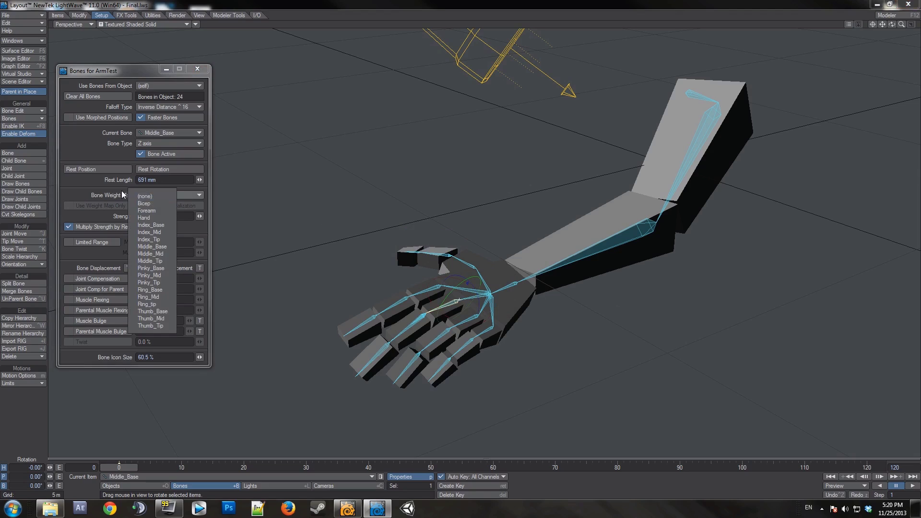
pyautogui.click(154, 249)
pyautogui.press('Down')
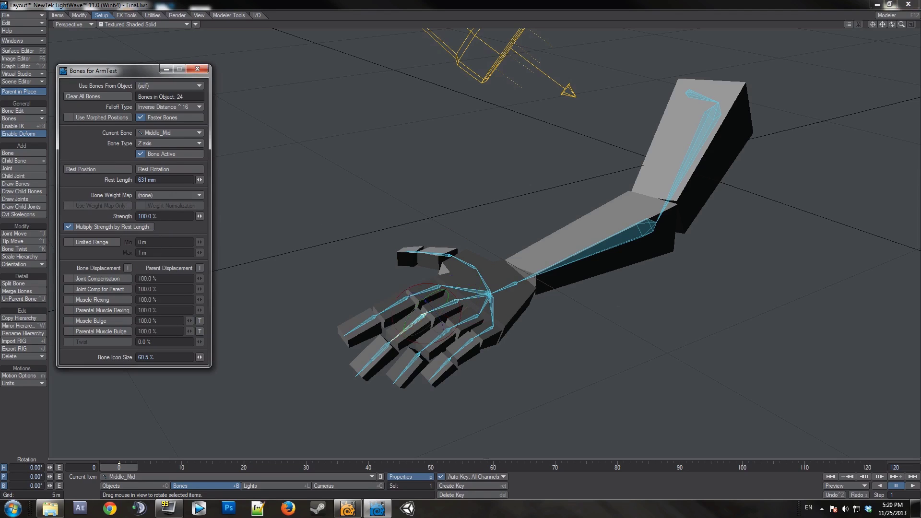
pyautogui.click(154, 196)
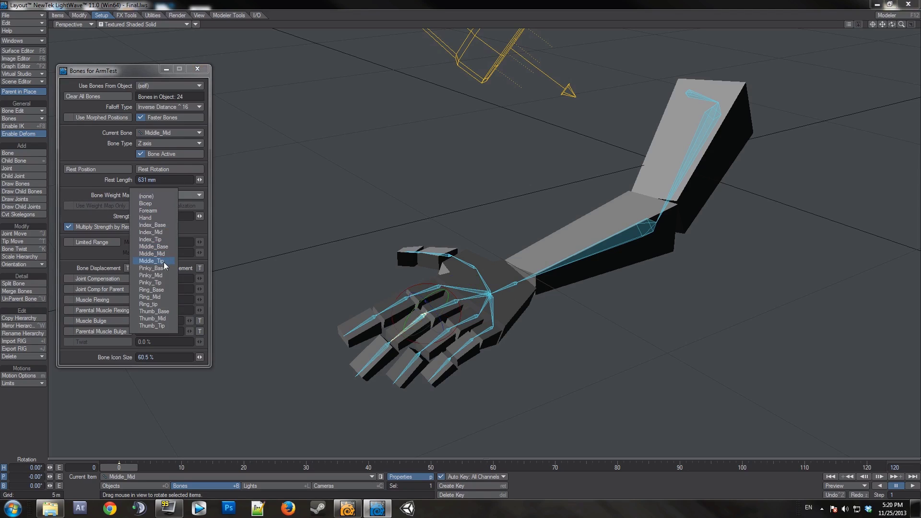
pyautogui.click(163, 254)
pyautogui.press('Down')
pyautogui.click(157, 193)
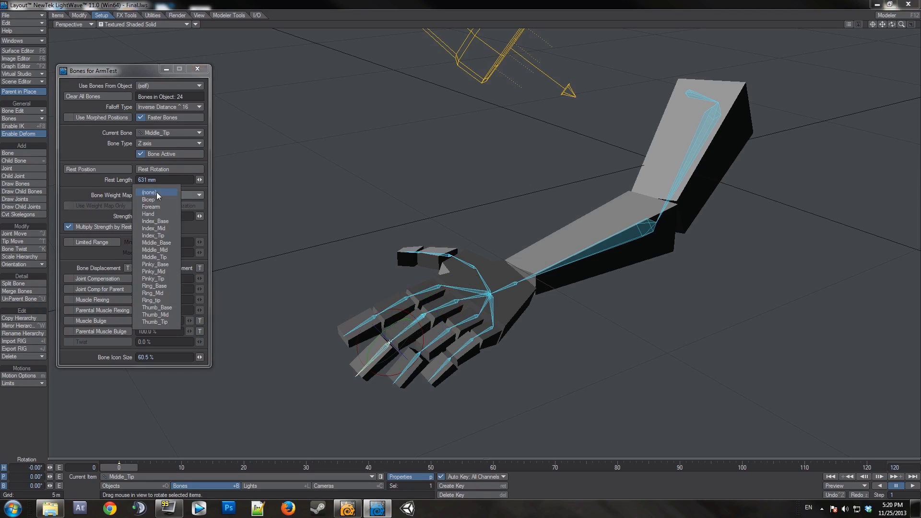
pyautogui.click(161, 250)
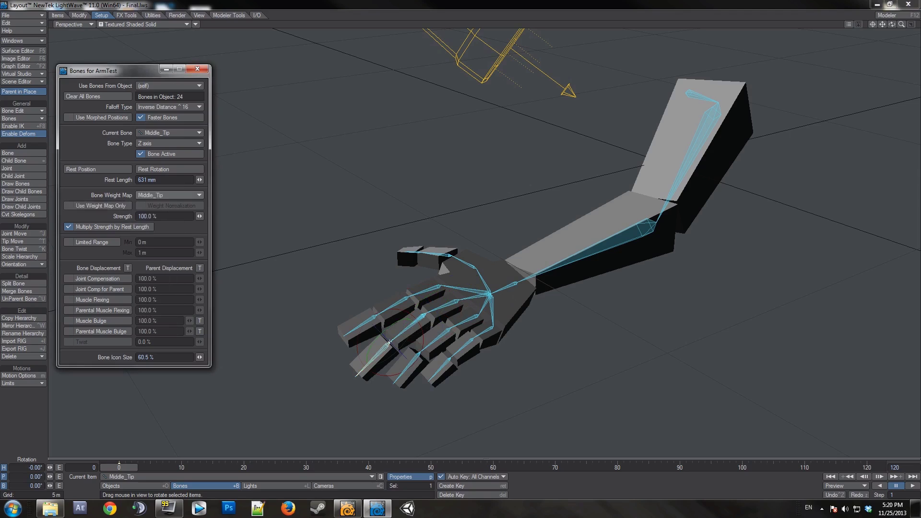
# Assign the Ring_Base, Ring_Mid and Ring_tip weight maps to the matching ring finger bones
pyautogui.press('Down')
pyautogui.press('Down')
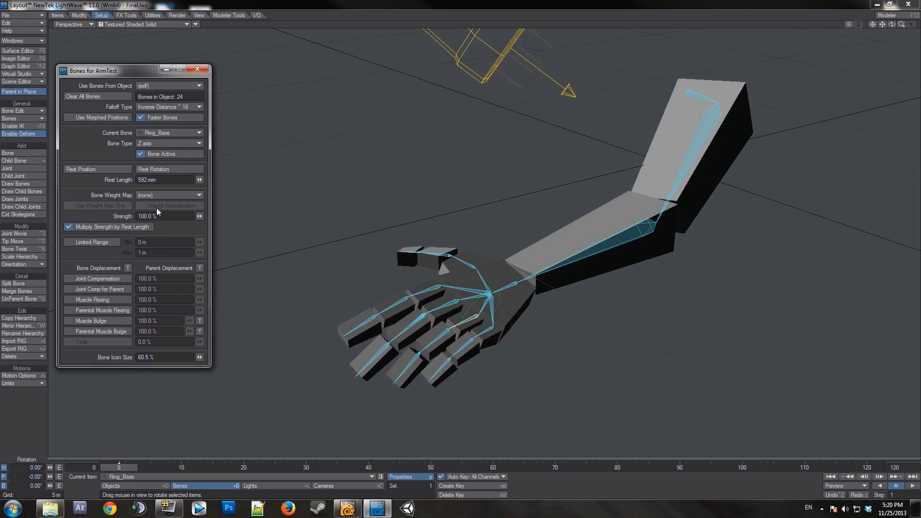
pyautogui.click(156, 195)
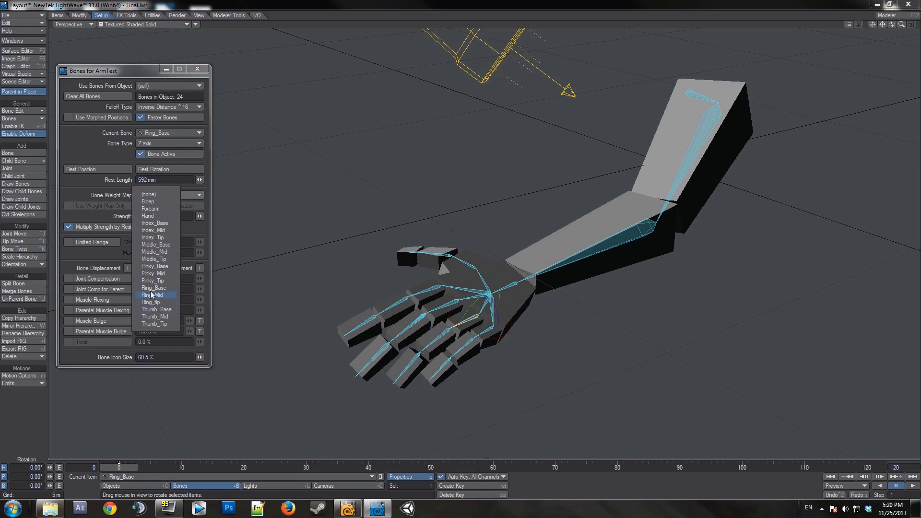
pyautogui.click(152, 294)
pyautogui.press('Down')
pyautogui.click(155, 195)
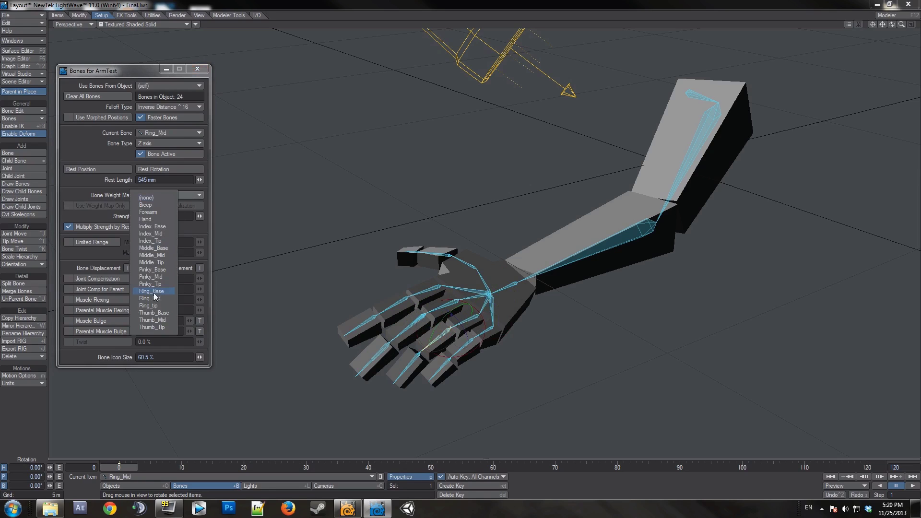
pyautogui.click(154, 300)
pyautogui.press('Down')
pyautogui.click(151, 196)
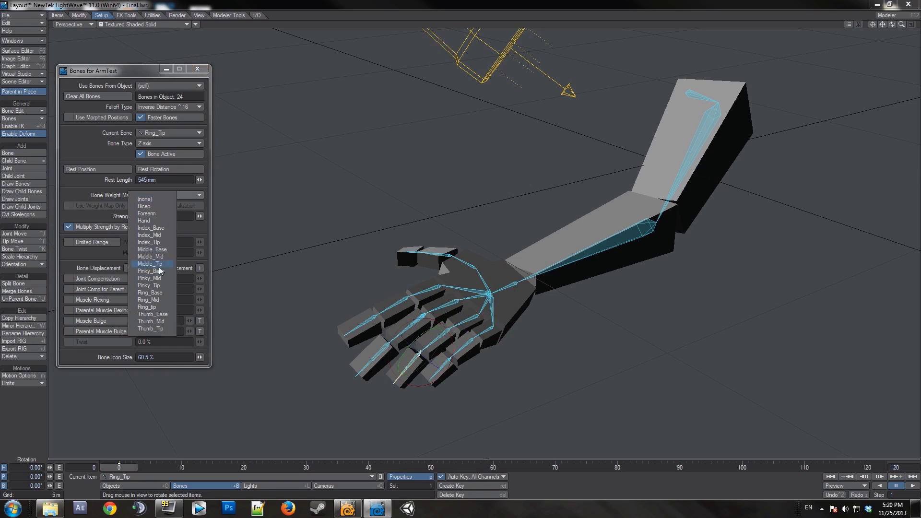
pyautogui.click(153, 306)
# Assign the Pinky_Base, Pinky_Mid and Pinky_Tip weight maps to the matching pinky finger bones
pyautogui.press('Down')
pyautogui.press('Down')
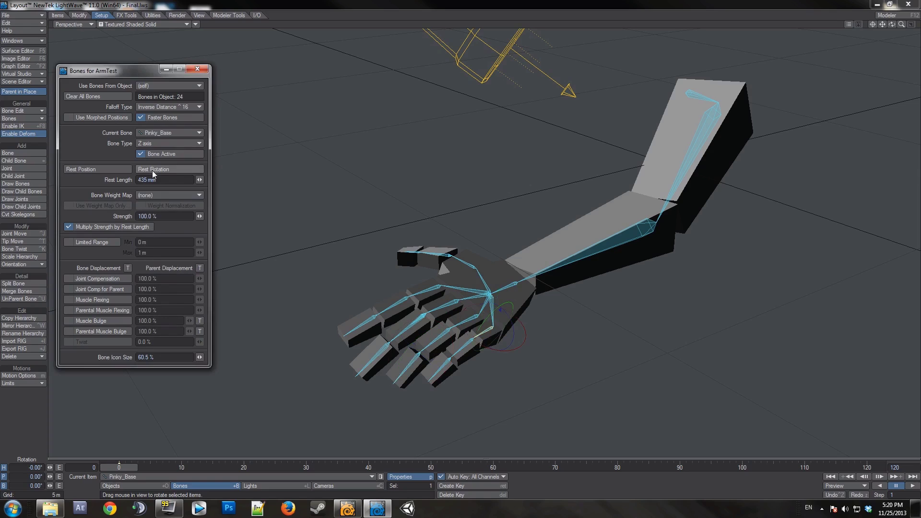
pyautogui.click(153, 197)
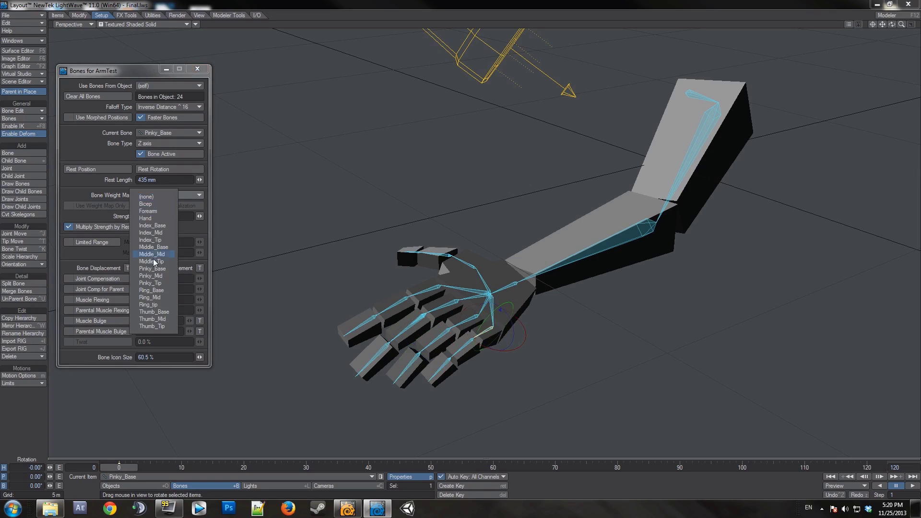
pyautogui.click(153, 267)
pyautogui.press('Down')
pyautogui.click(155, 197)
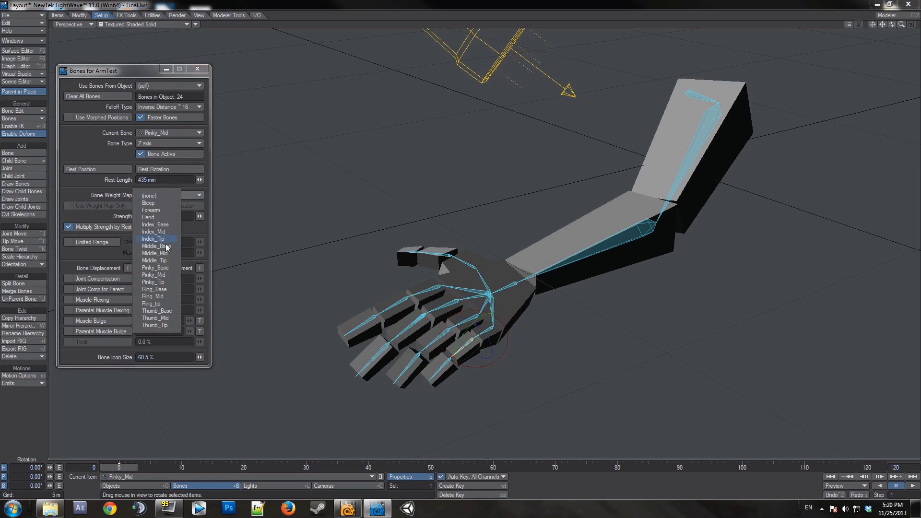
pyautogui.click(163, 275)
pyautogui.press('Down')
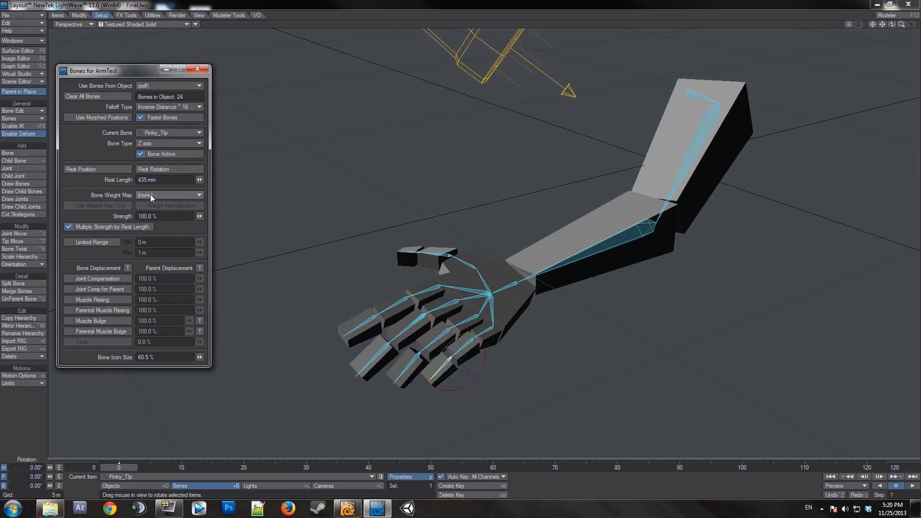
pyautogui.click(151, 194)
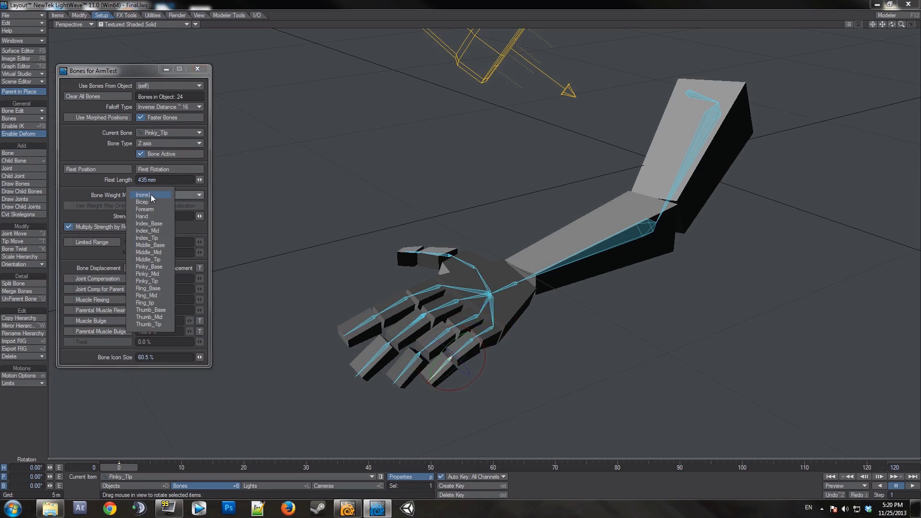
pyautogui.click(155, 281)
pyautogui.press('Down')
# Assign the Index_Base, Index_Mid and Index_Tip weight maps to the matching index finger bones and close the bone properties
pyautogui.click(434, 286)
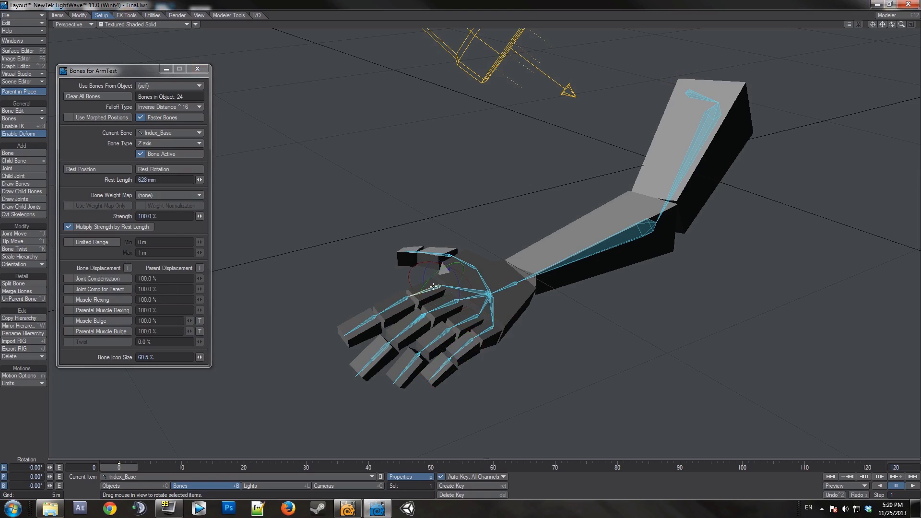
pyautogui.click(171, 197)
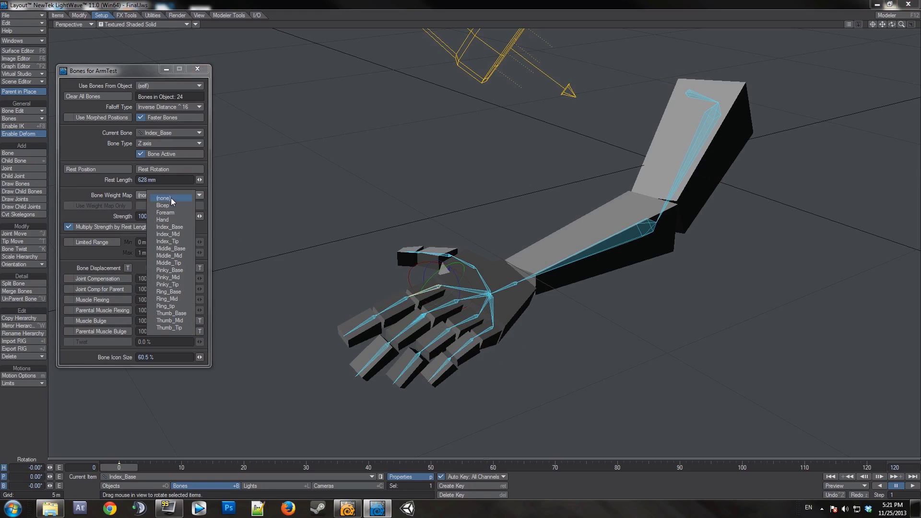
pyautogui.click(173, 228)
pyautogui.press('Down')
pyautogui.click(169, 198)
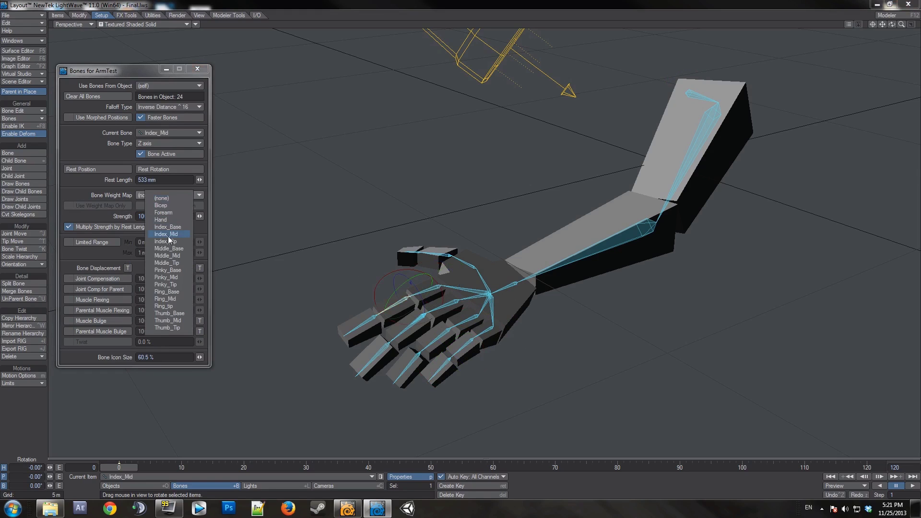
pyautogui.click(163, 197)
pyautogui.press('Down')
pyautogui.click(162, 200)
pyautogui.click(166, 248)
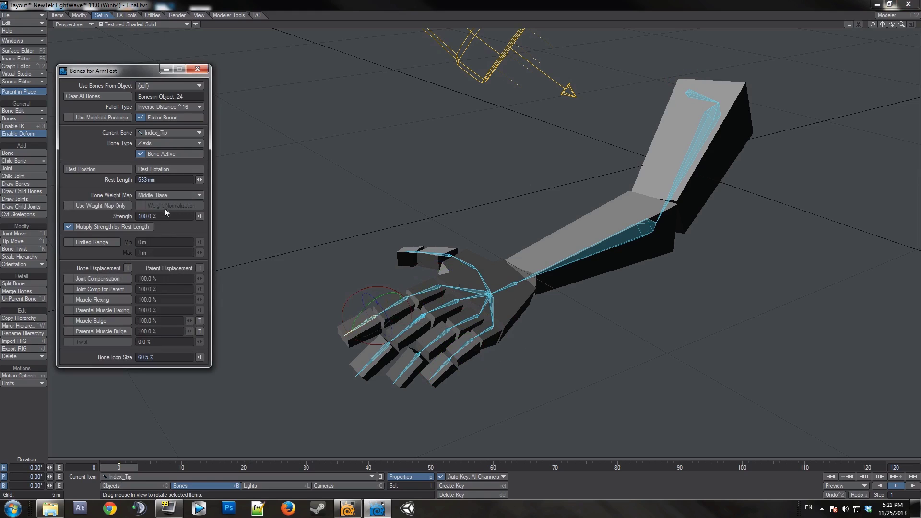
pyautogui.click(164, 195)
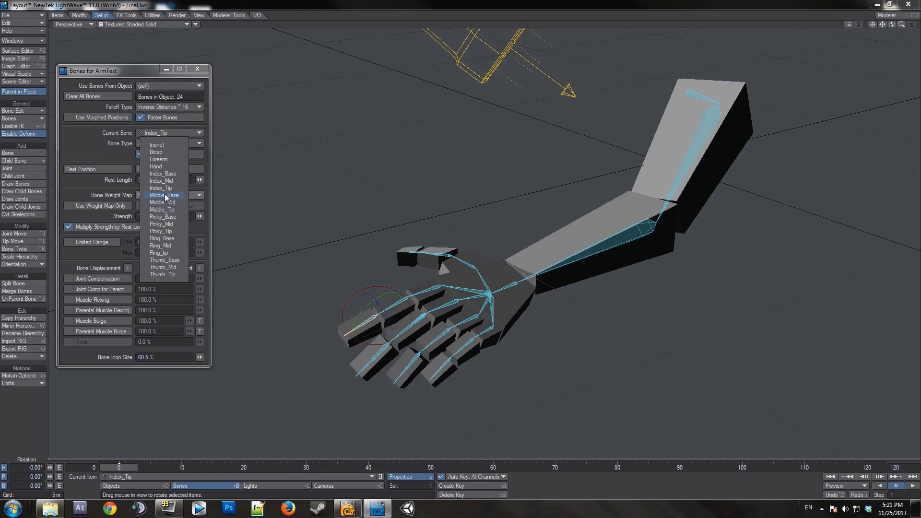
pyautogui.click(165, 188)
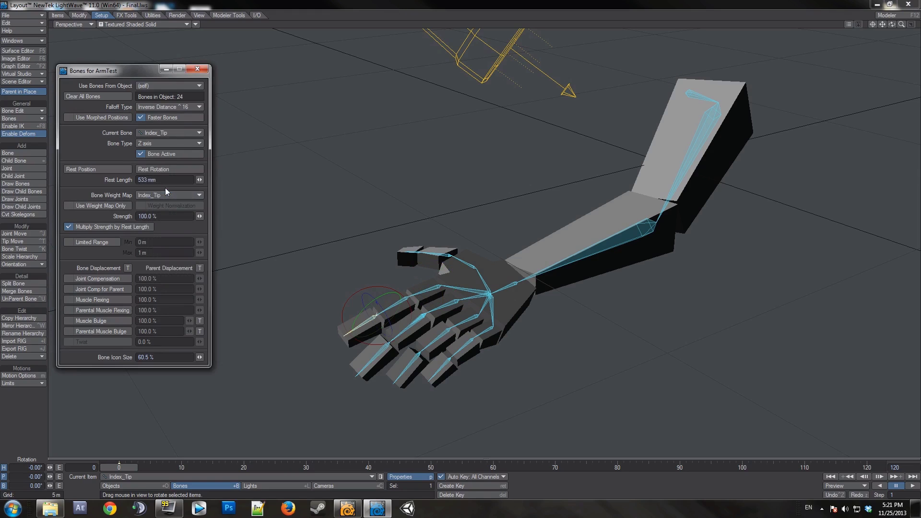
pyautogui.click(197, 71)
# Test the index finger's deformation by rotating its three bones together to a pitch of about -37°, and undo the rotation
pyautogui.click(403, 288)
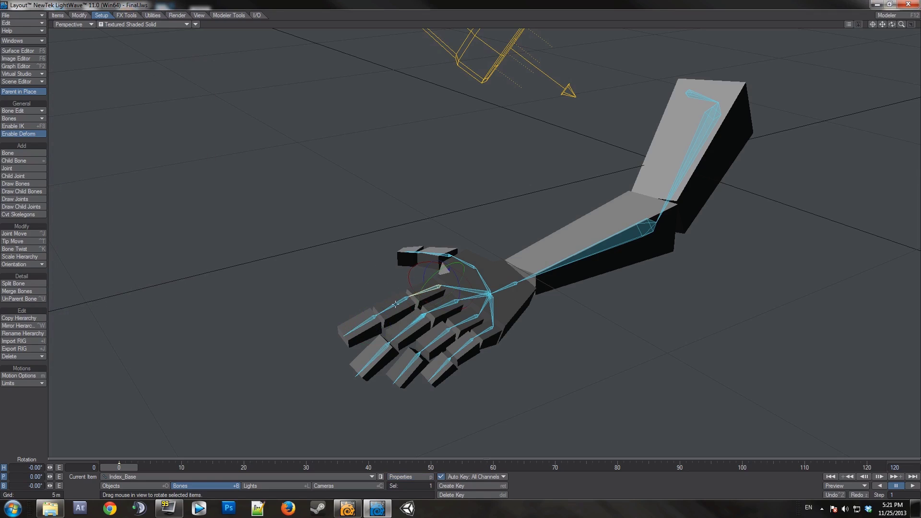
pyautogui.keyDown('shift'); pyautogui.click(395, 303); pyautogui.keyUp('shift')
pyautogui.keyDown('shift'); pyautogui.click(362, 322); pyautogui.keyUp('shift')
pyautogui.moveTo(370, 303); pyautogui.dragTo(403, 267)
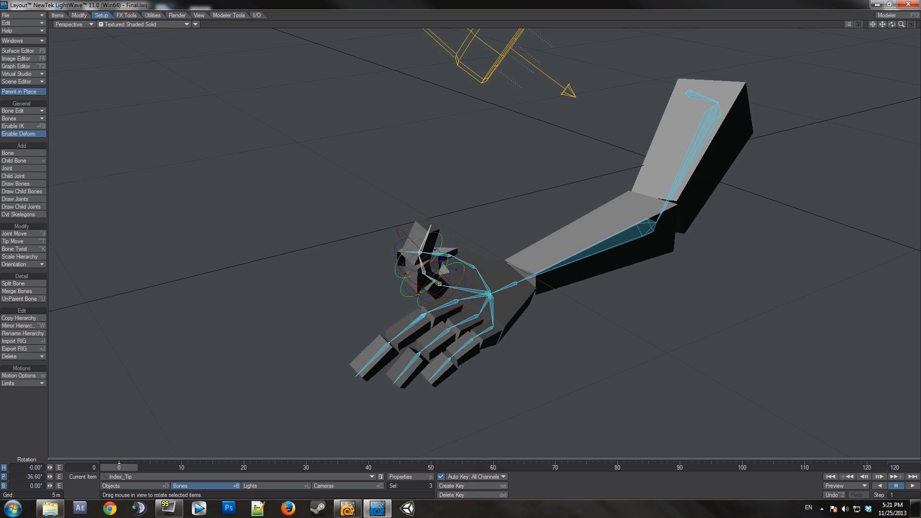
pyautogui.hotkey('ctrl', 'z')
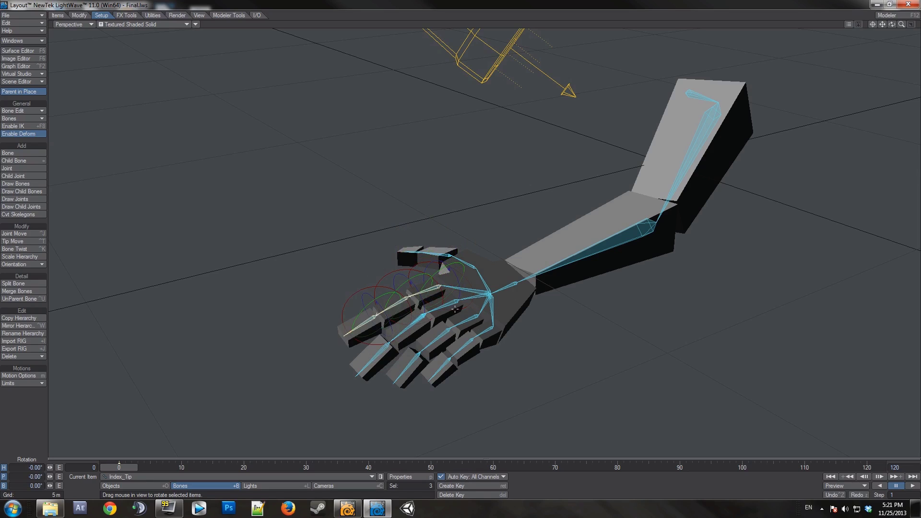
# Test the whole hand's deformation by rotating all hand and finger bones together to a pitch of about 7.6°, and undo the rotation
pyautogui.moveTo(312, 251); pyautogui.dragTo(532, 420)
pyautogui.moveTo(447, 268)
pyautogui.mouseDown()
pyautogui.moveTo(447, 240)
pyautogui.moveTo(447, 311)
pyautogui.moveTo(447, 245)
pyautogui.moveTo(446, 275)
pyautogui.mouseUp()
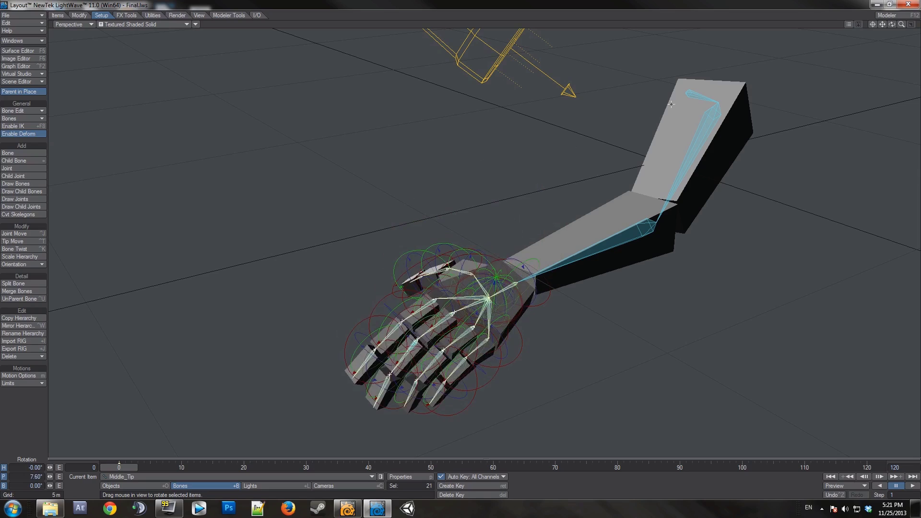
pyautogui.hotkey('ctrl', 'z')
pyautogui.moveTo(885, 24)
pyautogui.mouseDown()
pyautogui.moveTo(912, 24)
pyautogui.moveTo(863, 26)
pyautogui.moveTo(862, 37)
pyautogui.moveTo(886, 28)
pyautogui.mouseUp()
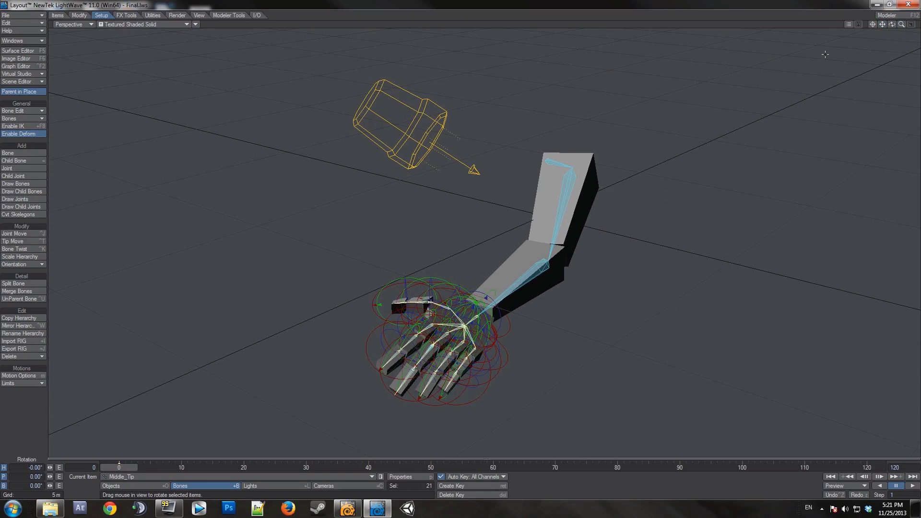
pyautogui.moveTo(893, 27); pyautogui.dragTo(894, 27)
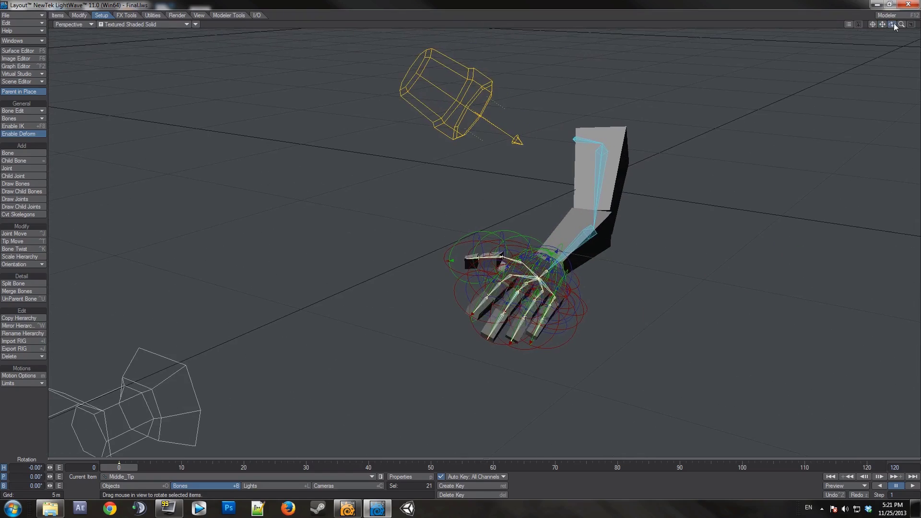